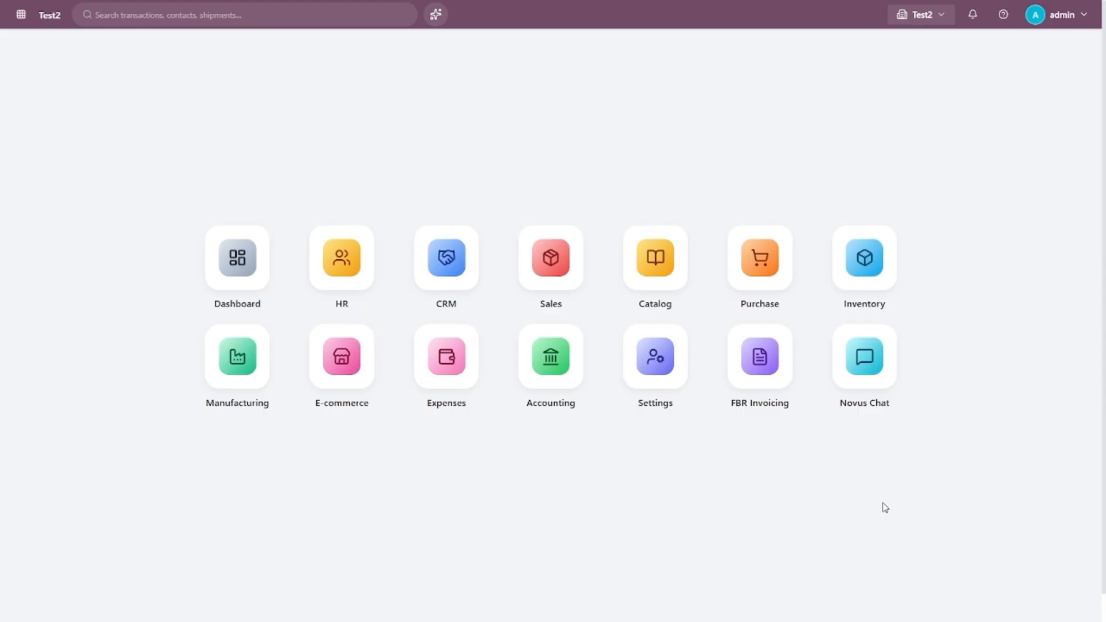
# Select company Test2 and open its Chart of Accounts in Accounting
pyautogui.click(911, 17)
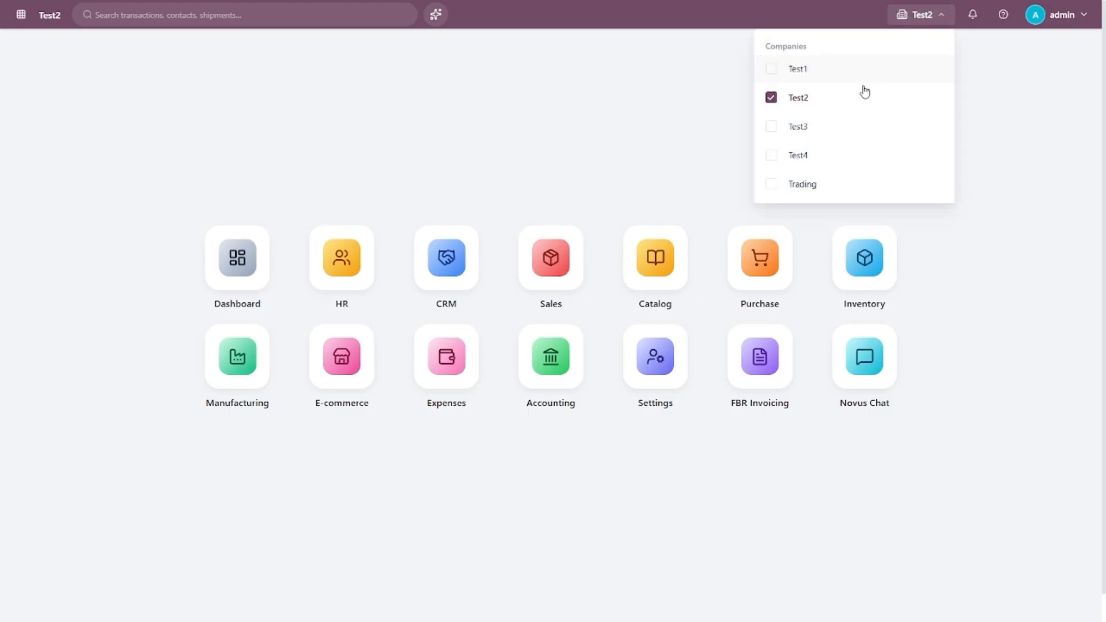
pyautogui.click(810, 103)
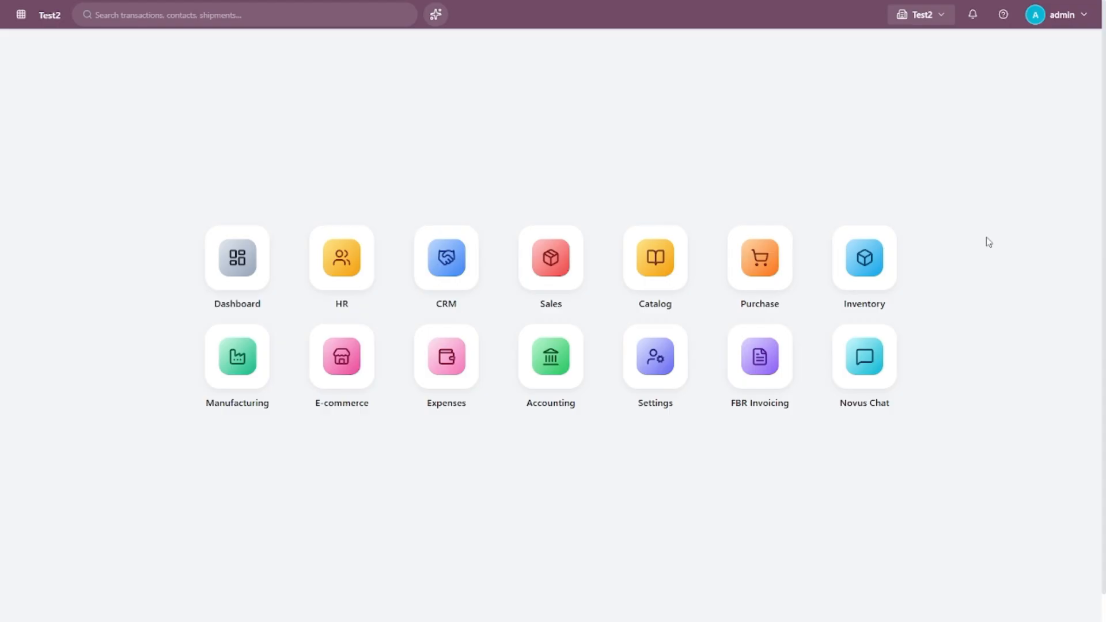
pyautogui.click(561, 390)
pyautogui.moveTo(39, 103)
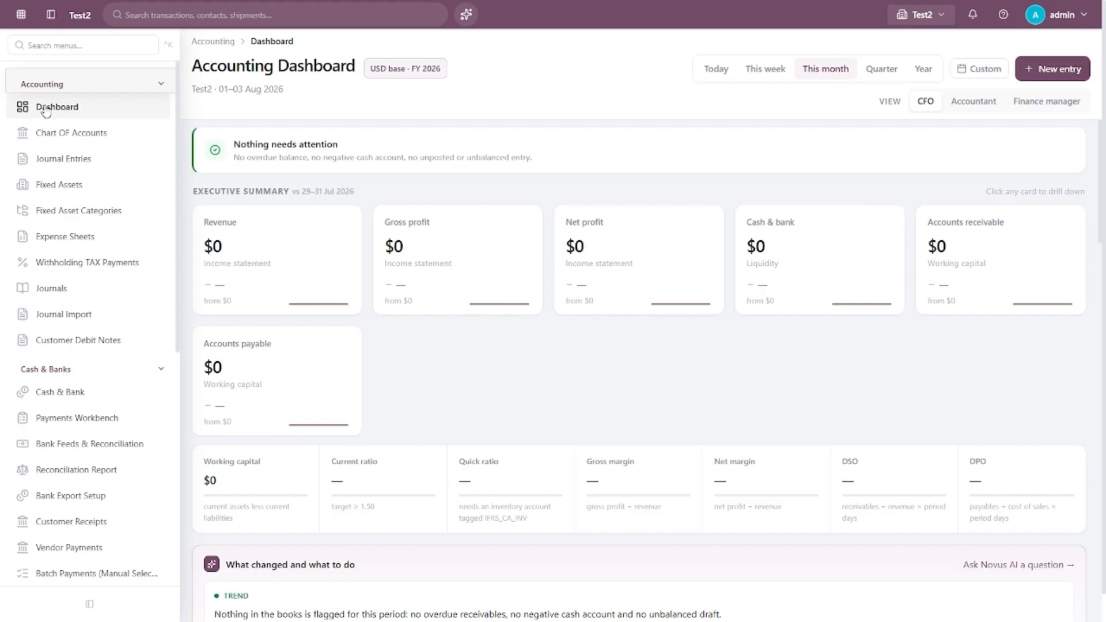
pyautogui.click(66, 135)
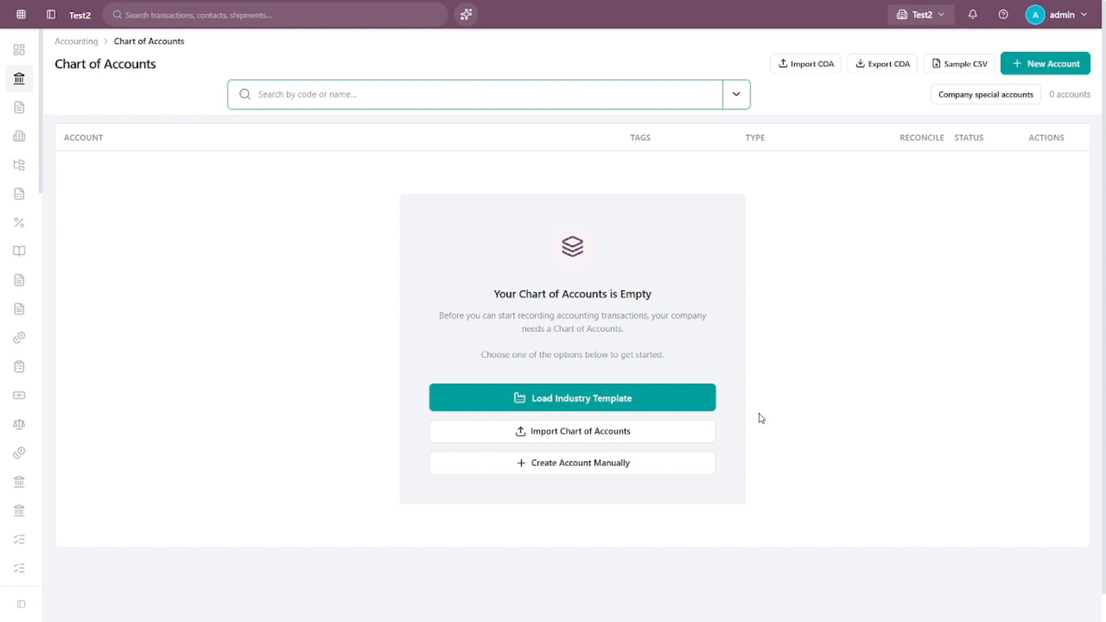
# Generate the chart of accounts from the Manufacturing industry template
pyautogui.click(557, 397)
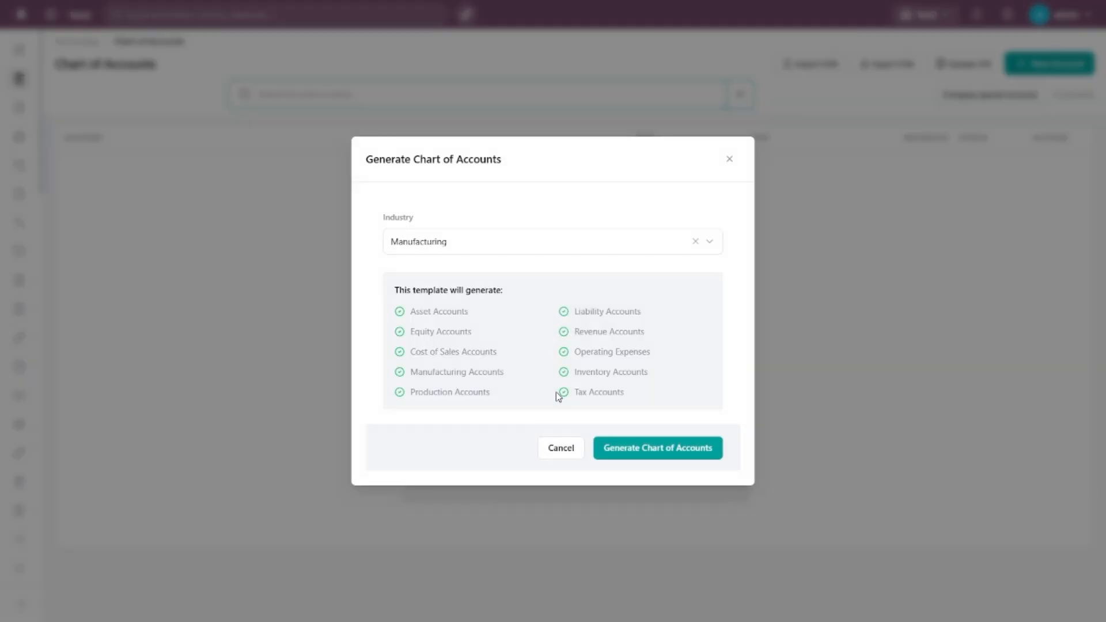
pyautogui.click(537, 254)
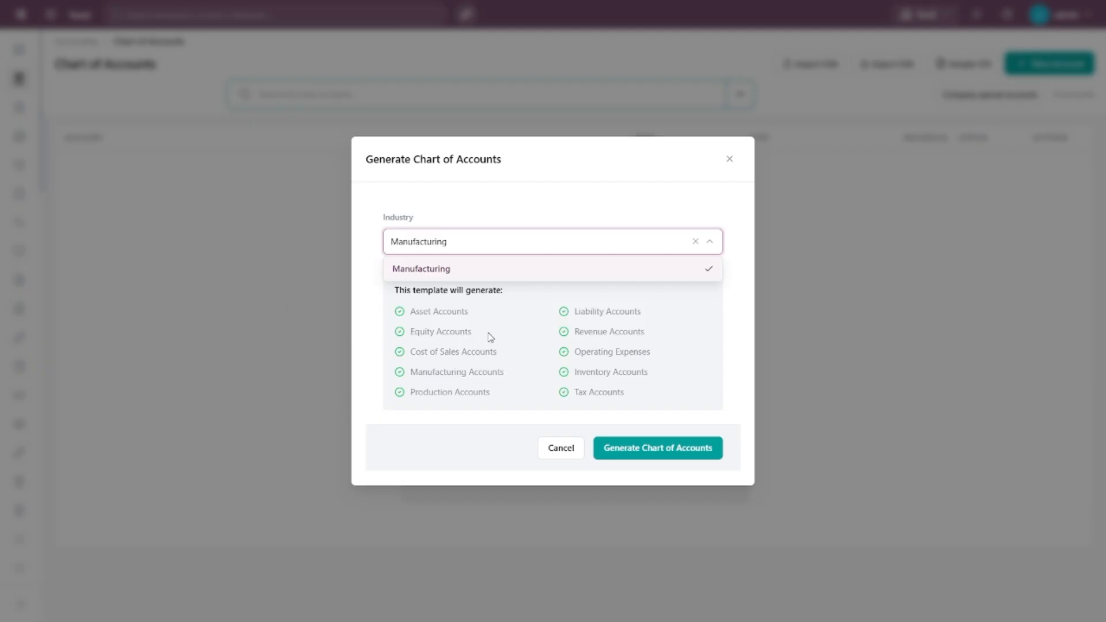
pyautogui.click(634, 453)
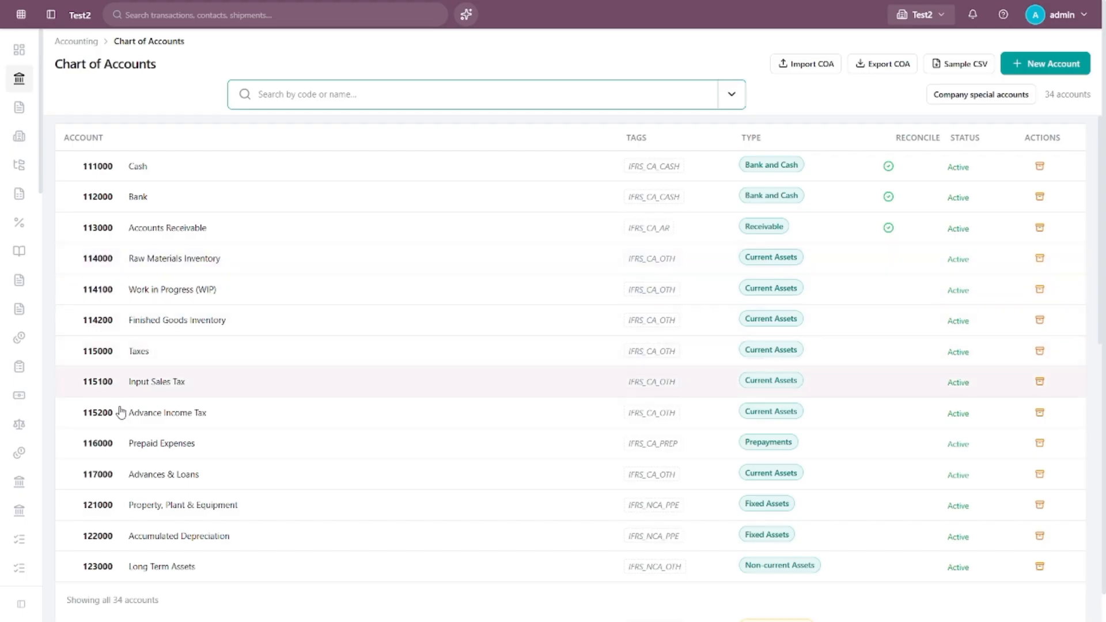
# Review the generated accounts with their codes, tags and types from the first to the last entry
pyautogui.scroll(-1, 121, 426)
pyautogui.scroll(-3, 137, 461)
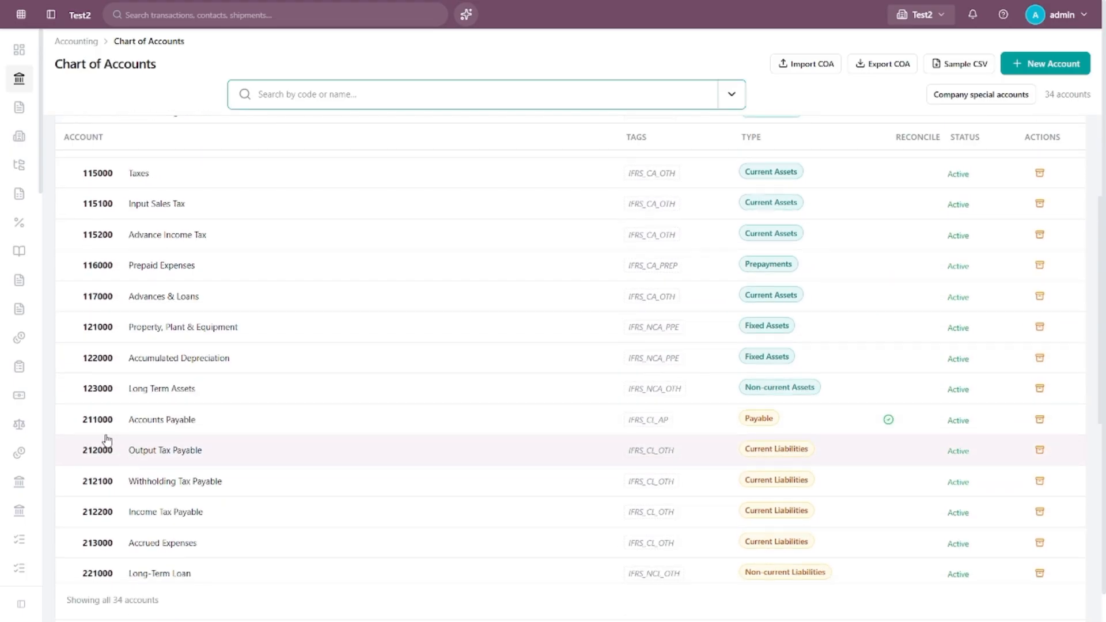
pyautogui.scroll(-7, 170, 431)
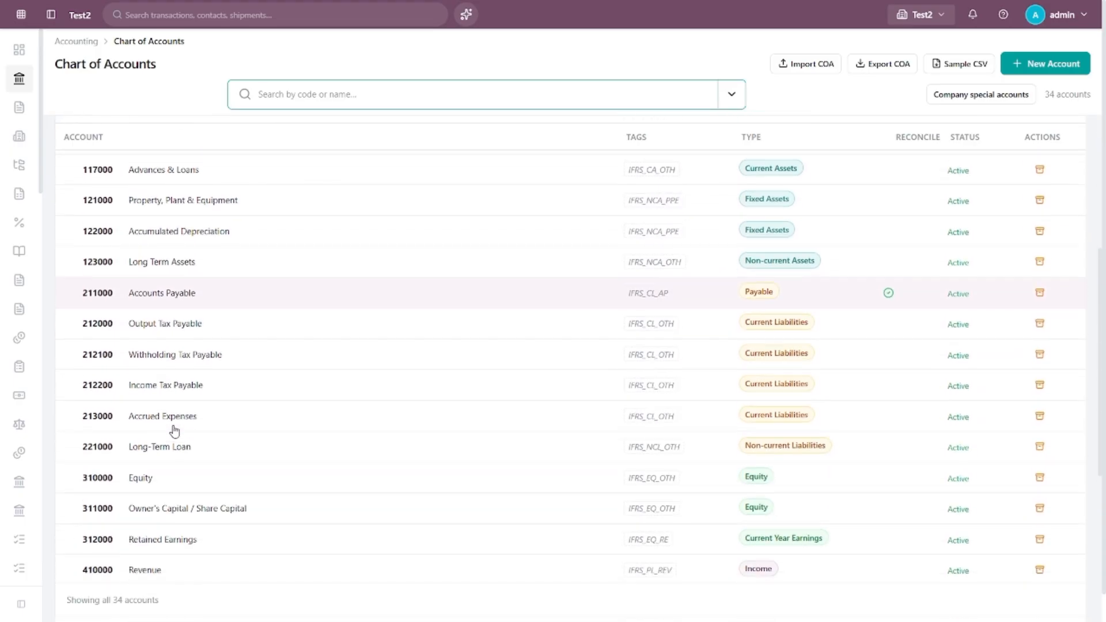
pyautogui.scroll(-2, 175, 431)
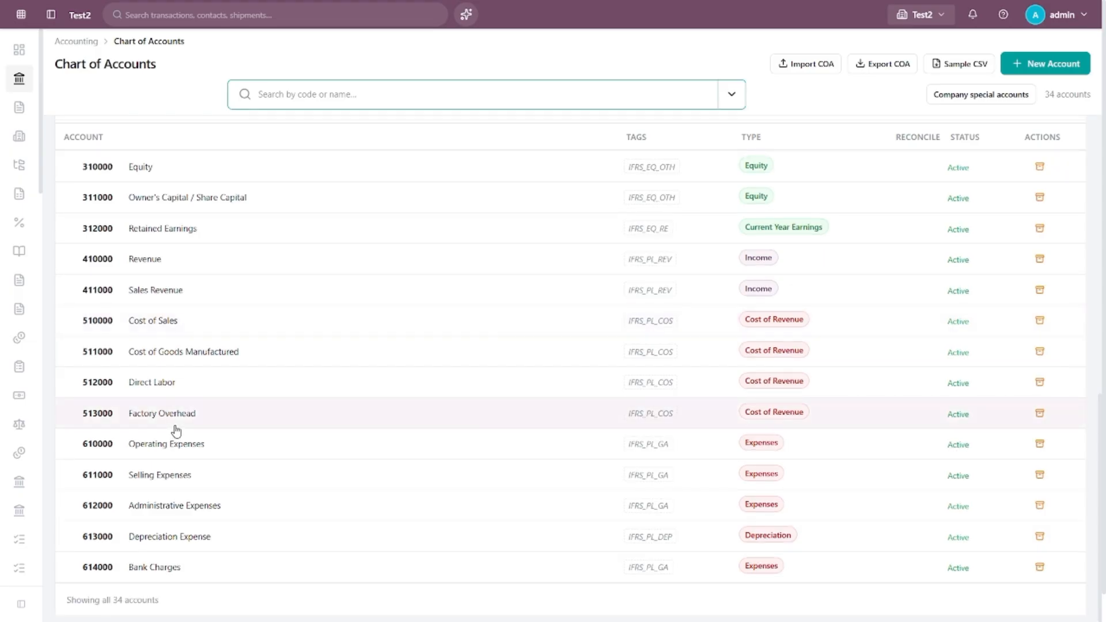
pyautogui.scroll(4, 177, 431)
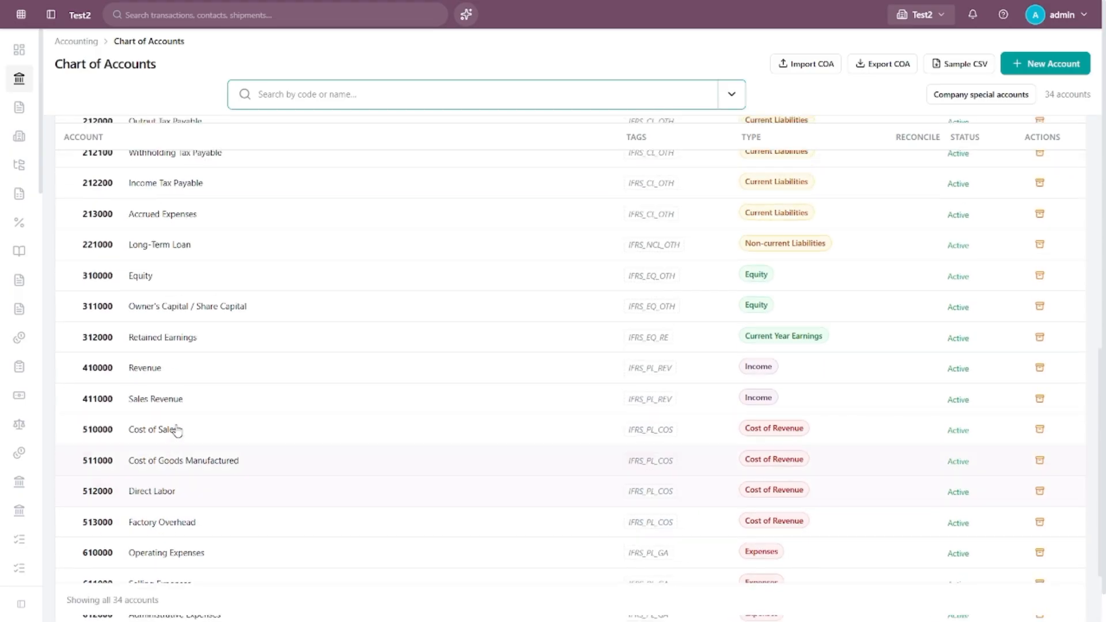
pyautogui.scroll(7, 176, 431)
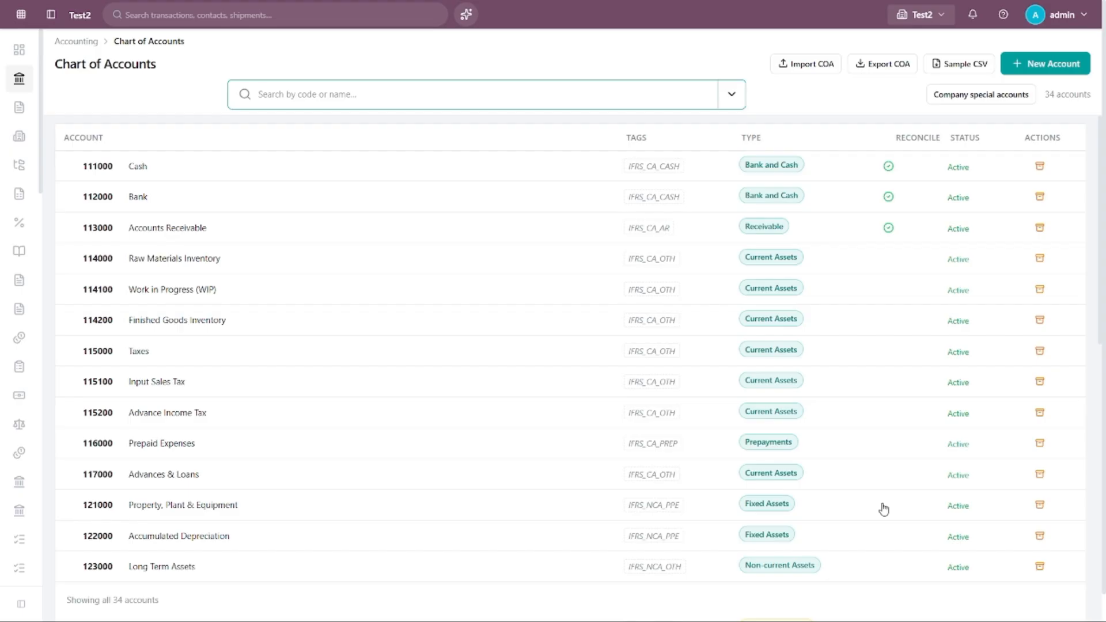
# Look through the account type filter options and try grouping the chart of accounts by account type
pyautogui.click(728, 100)
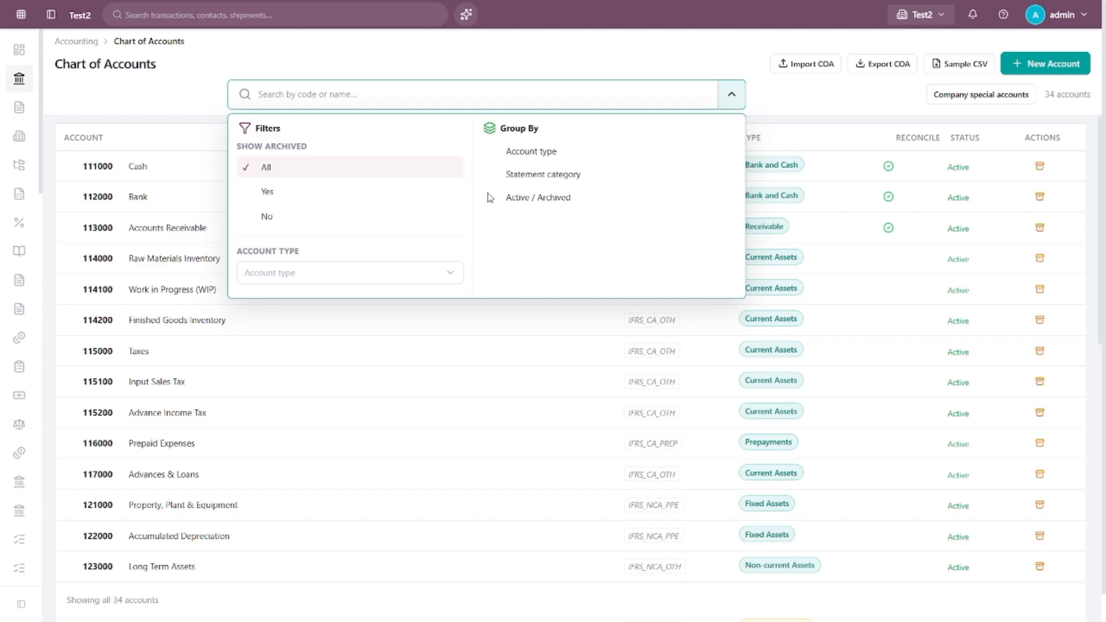
pyautogui.click(443, 280)
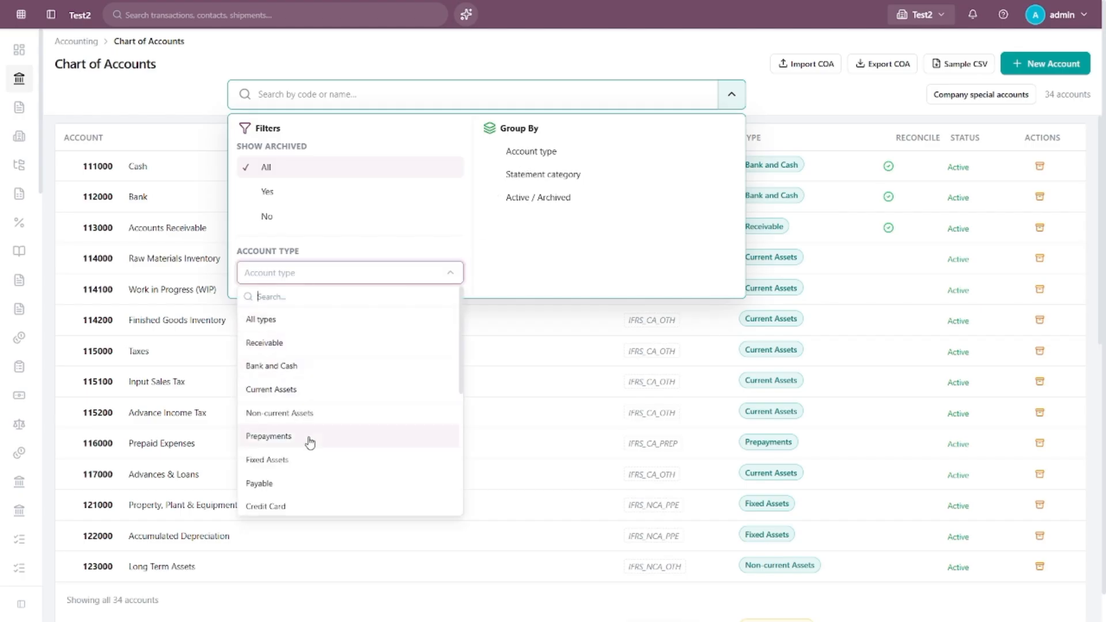
pyautogui.scroll(-3, 309, 441)
pyautogui.scroll(-1, 310, 443)
pyautogui.scroll(5, 314, 446)
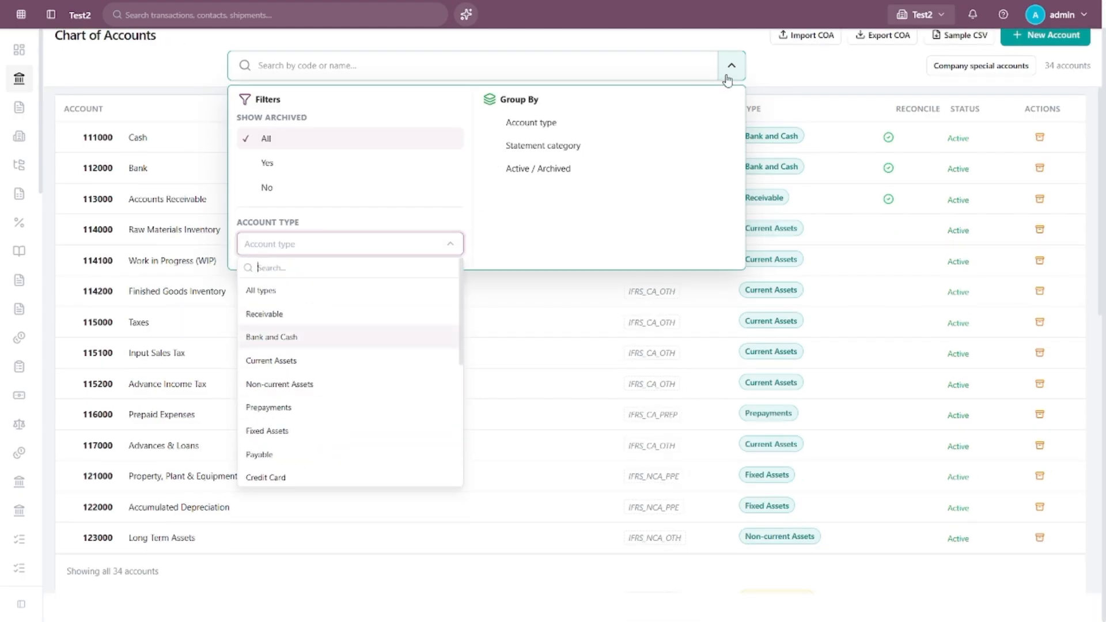
pyautogui.click(574, 128)
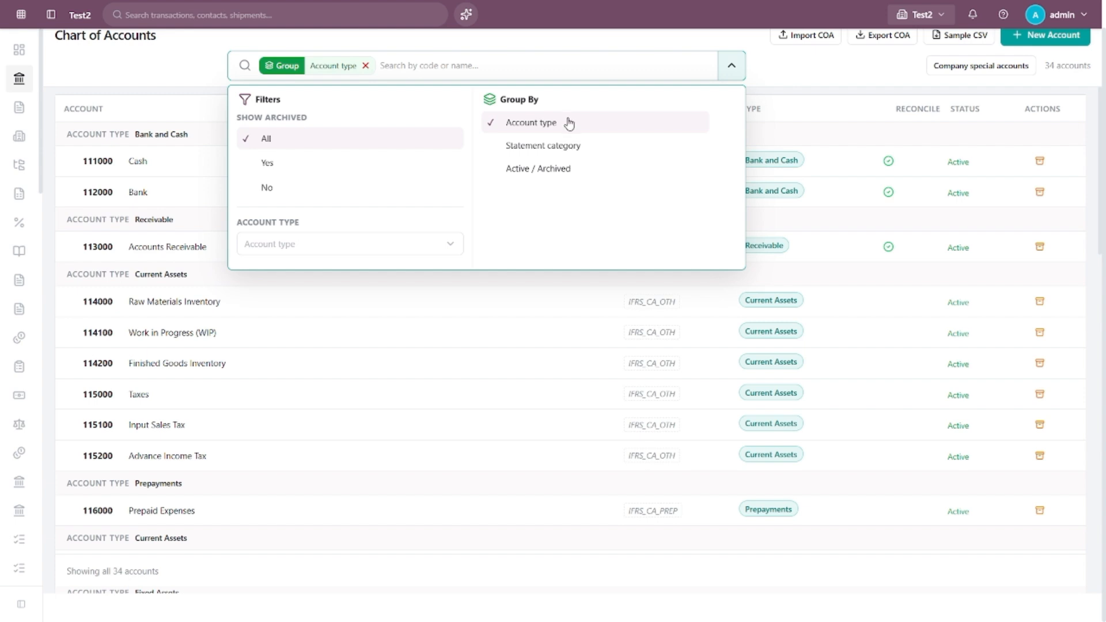
pyautogui.click(568, 121)
pyautogui.click(733, 67)
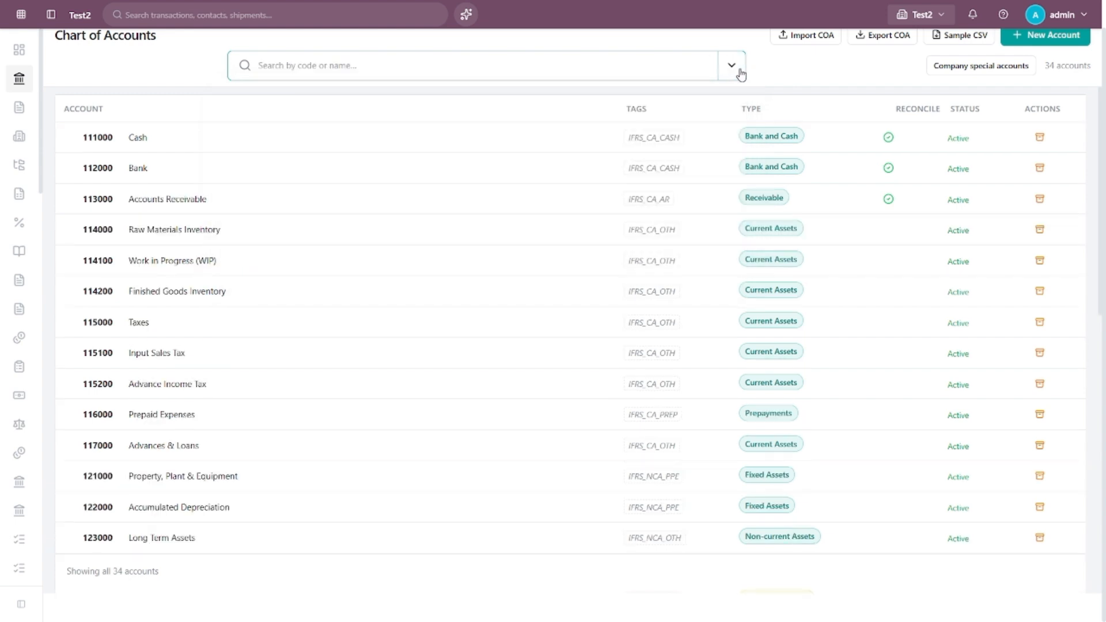
pyautogui.scroll(-3, 561, 288)
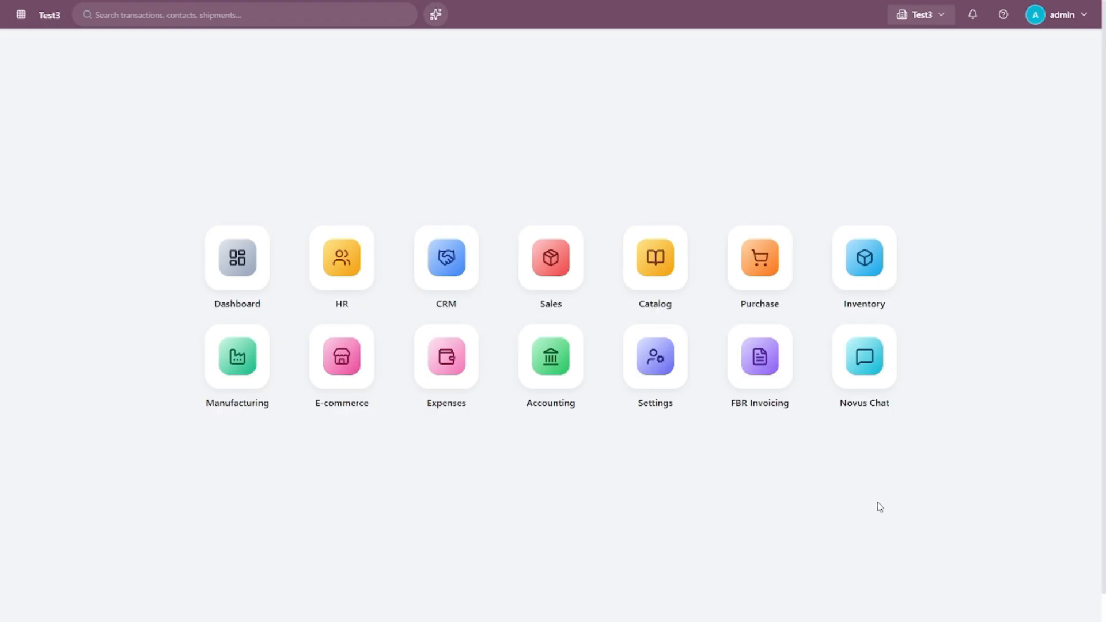
# Open the Chart of Accounts in Accounting for company Test3 and download the sample CSV
pyautogui.click(575, 368)
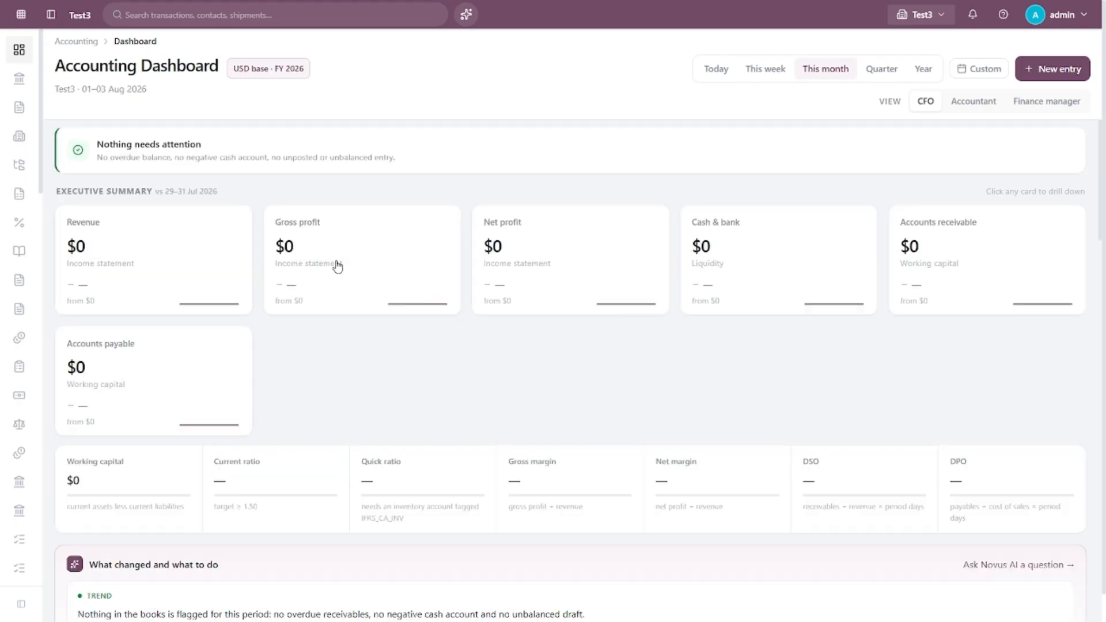
pyautogui.moveTo(44, 105)
pyautogui.click(64, 132)
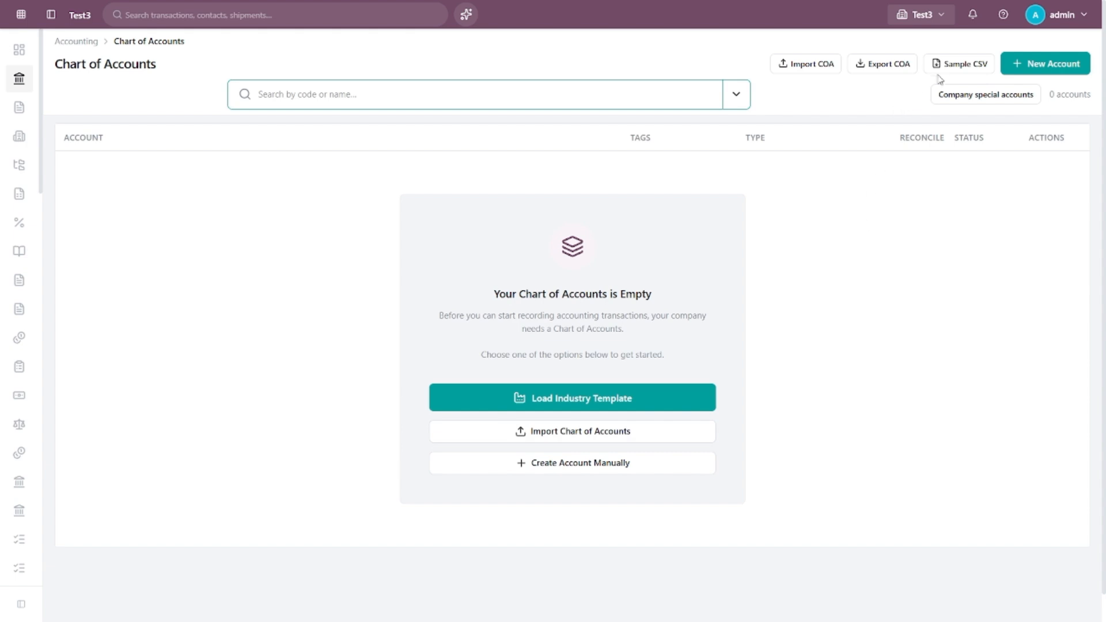
pyautogui.click(953, 66)
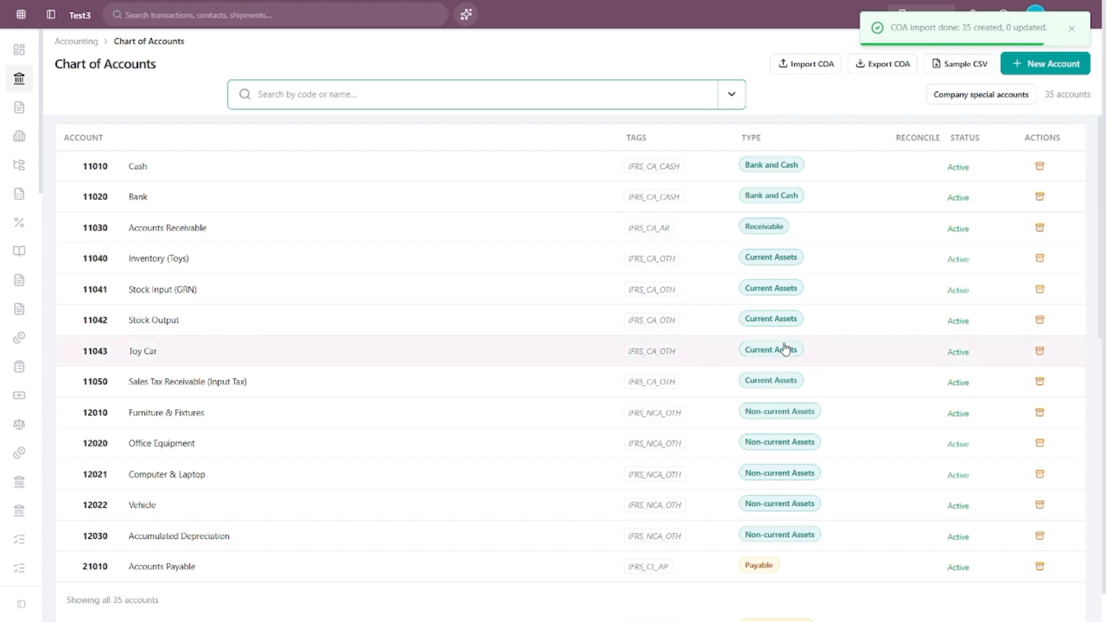
# Look through the imported accounts of company Test3 down to the expense accounts
pyautogui.scroll(-10, 786, 348)
pyautogui.scroll(-1, 749, 354)
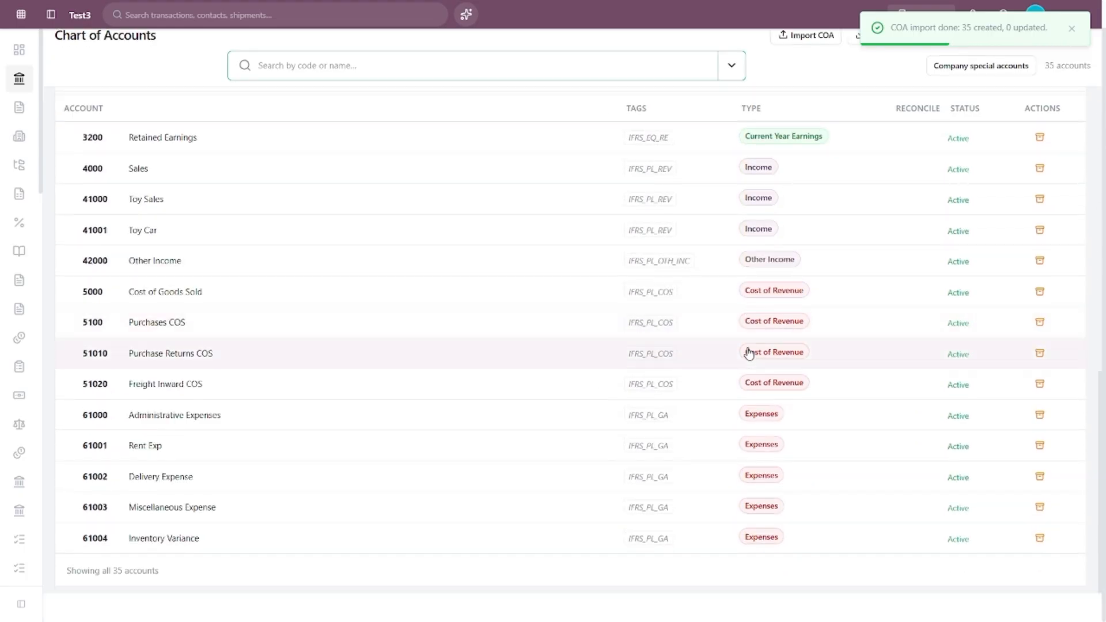
pyautogui.scroll(10, 747, 351)
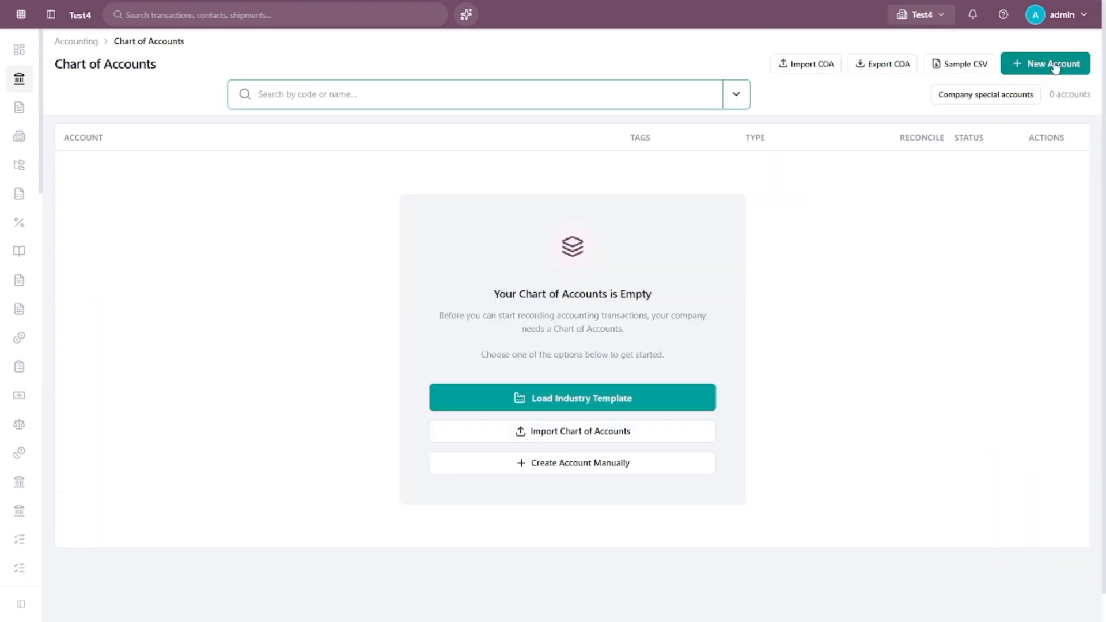
# Start a new account in company Test4 with code 112100 and the name HBL Current Account
pyautogui.click(1057, 66)
pyautogui.click(194, 132)
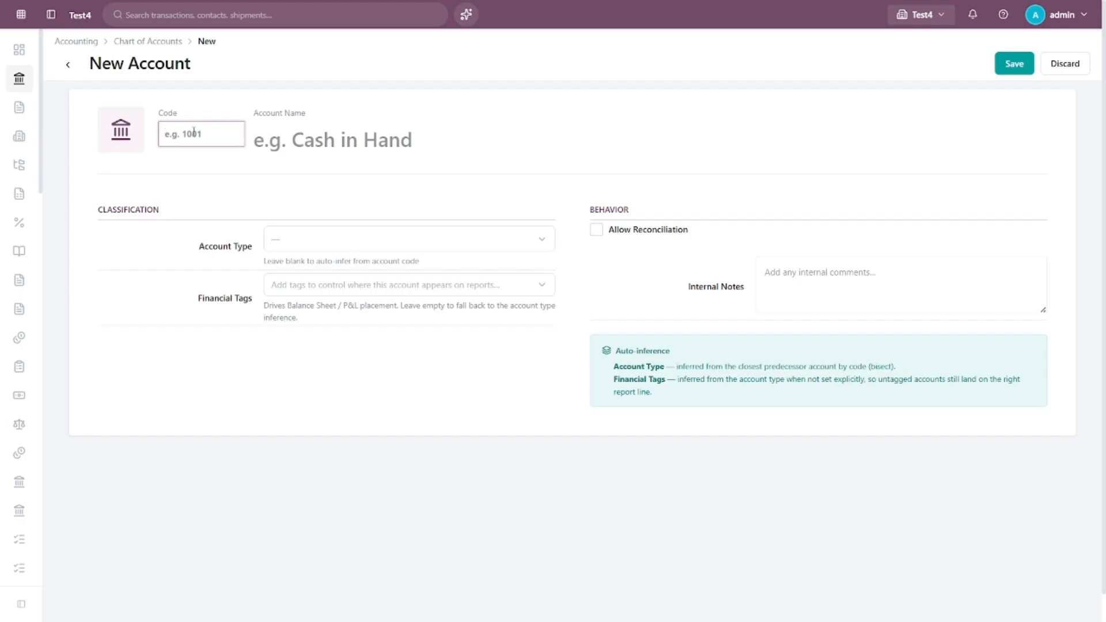
pyautogui.write('112100')
pyautogui.click(342, 149)
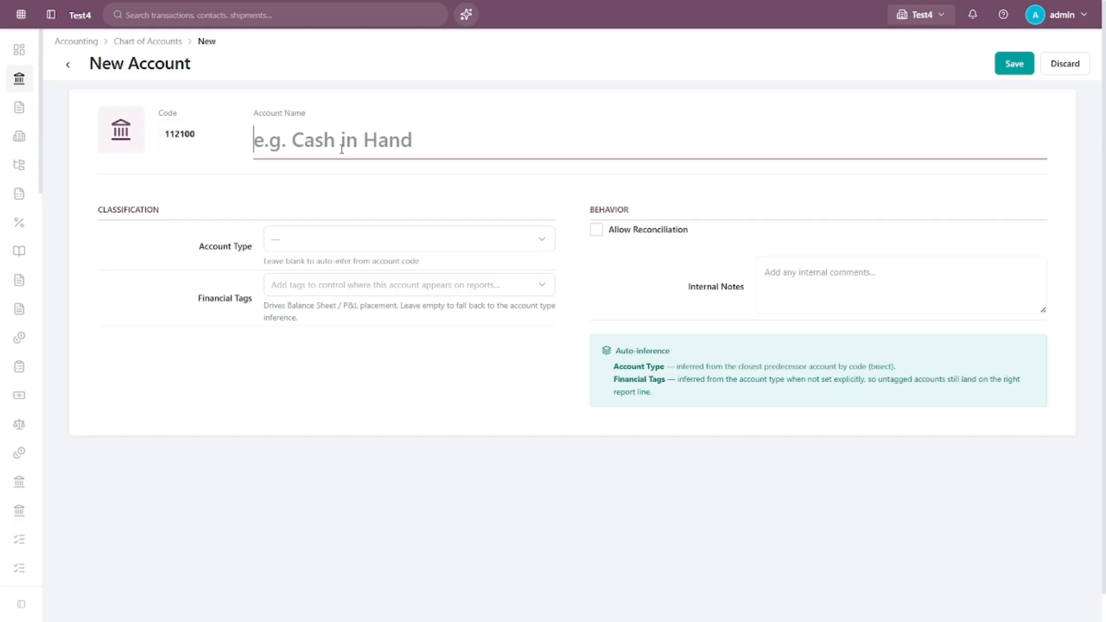
pyautogui.write('HB')
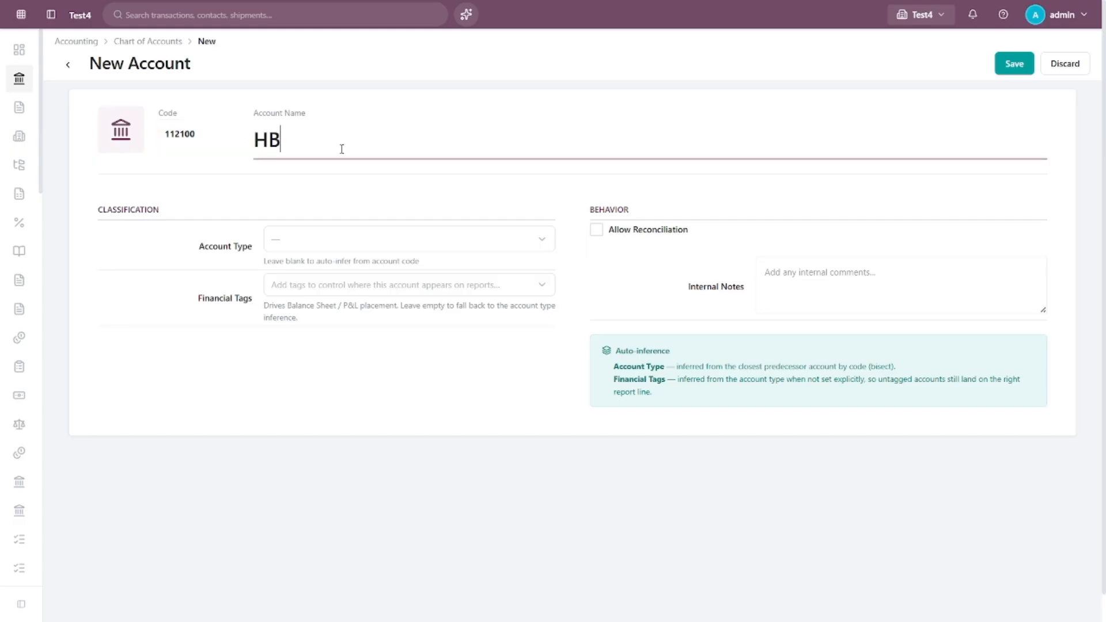
pyautogui.write('L Current ')
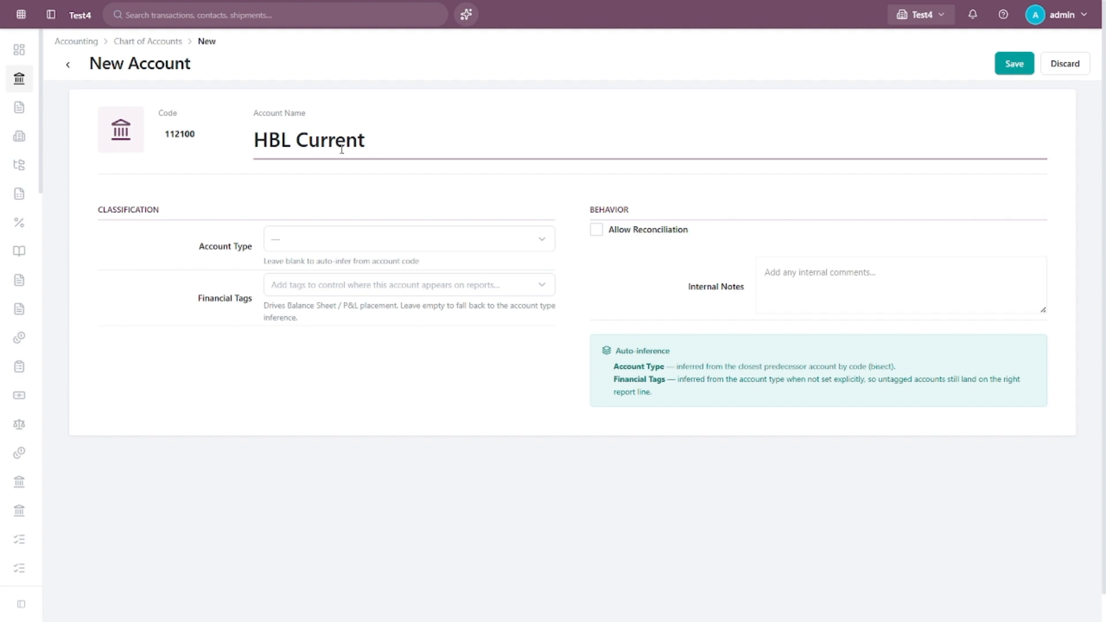
pyautogui.write('Account')
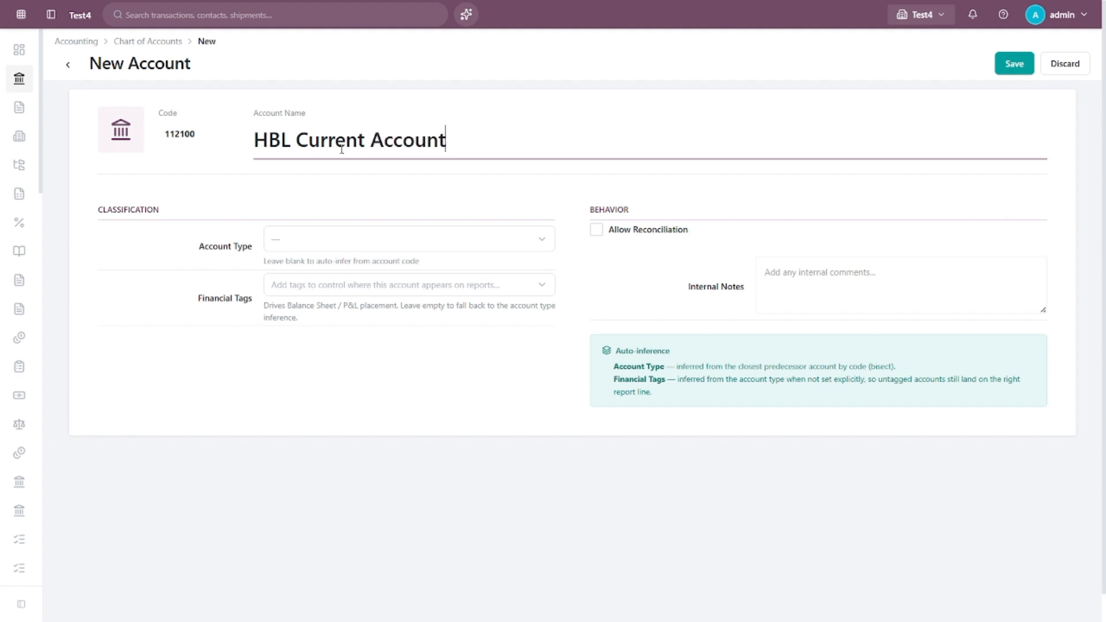
# Set the new account's type to Bank and Cash and save the account
pyautogui.click(376, 240)
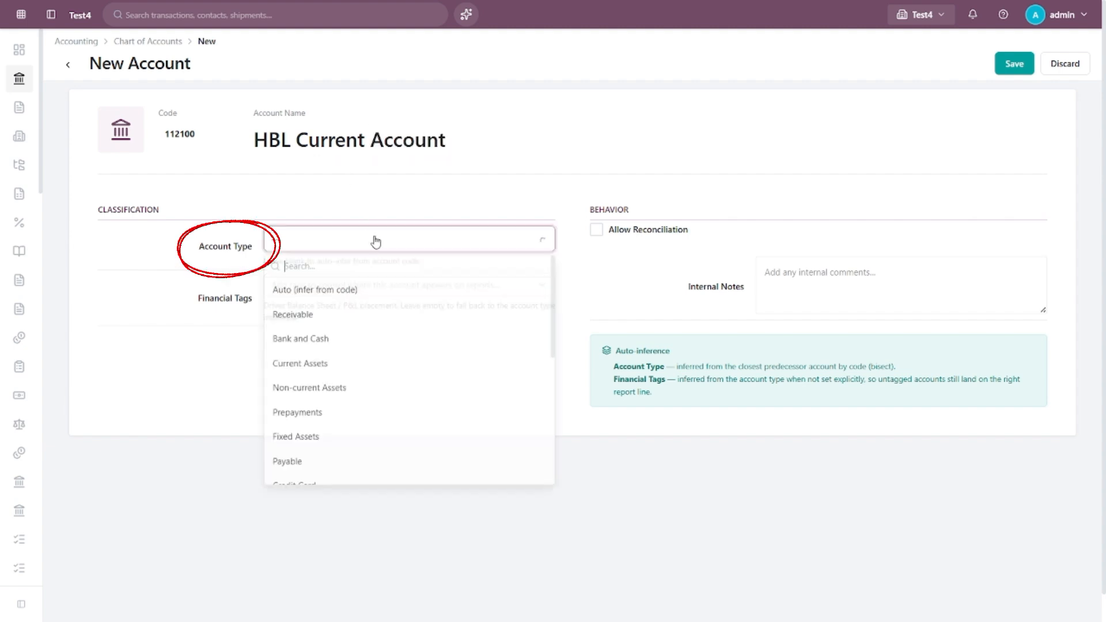
pyautogui.click(378, 339)
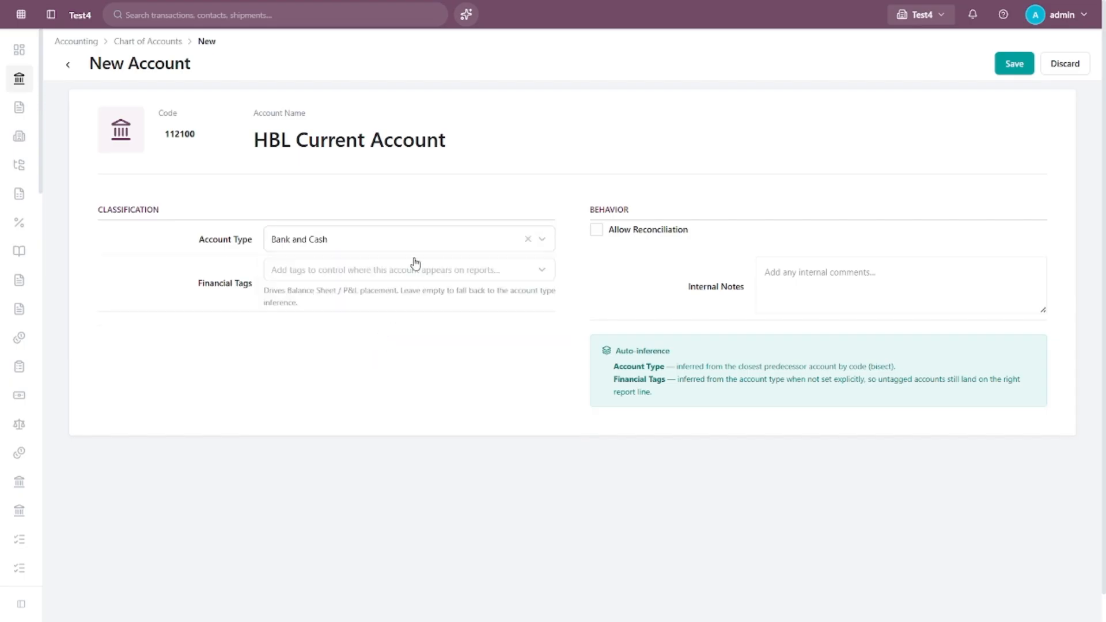
pyautogui.click(1014, 62)
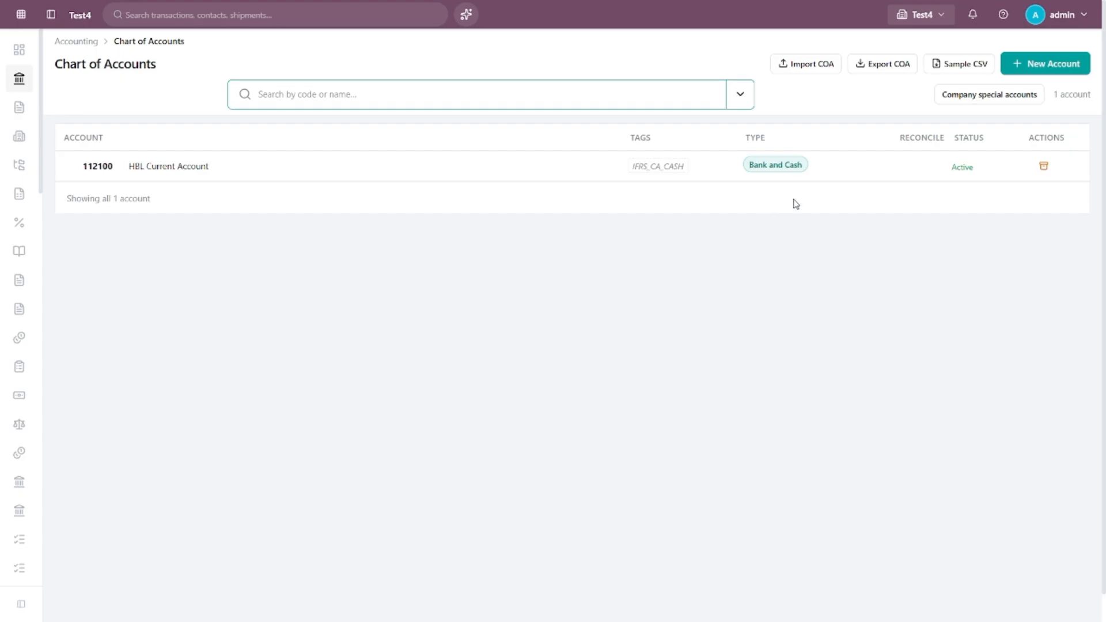
# Allow reconciliation on the HBL Current Account and save the change
pyautogui.click(1048, 68)
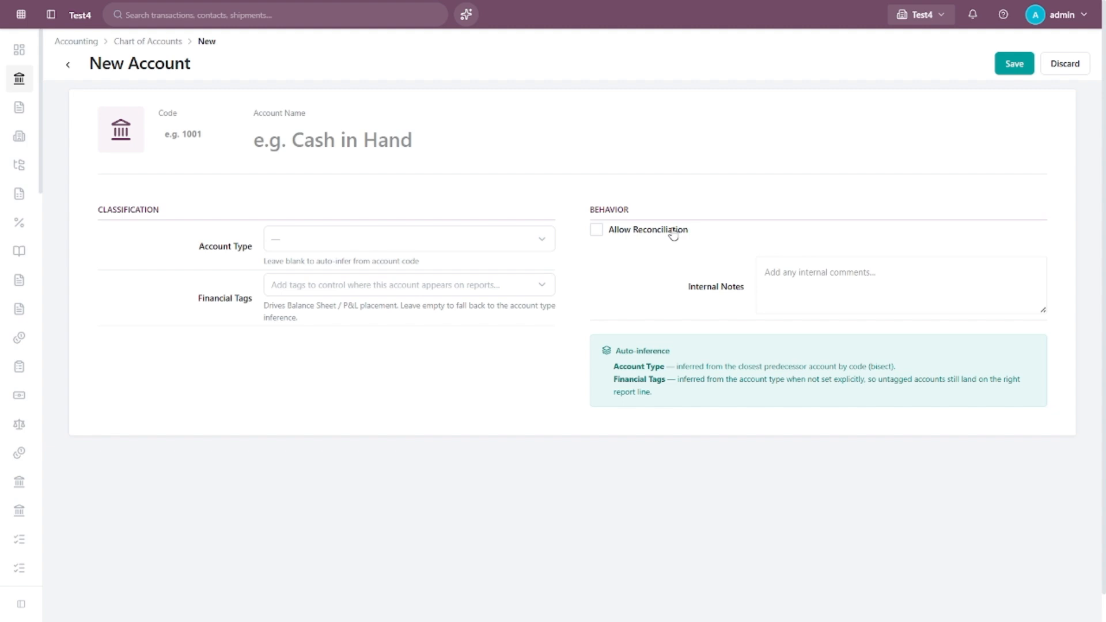
pyautogui.click(151, 41)
pyautogui.click(254, 164)
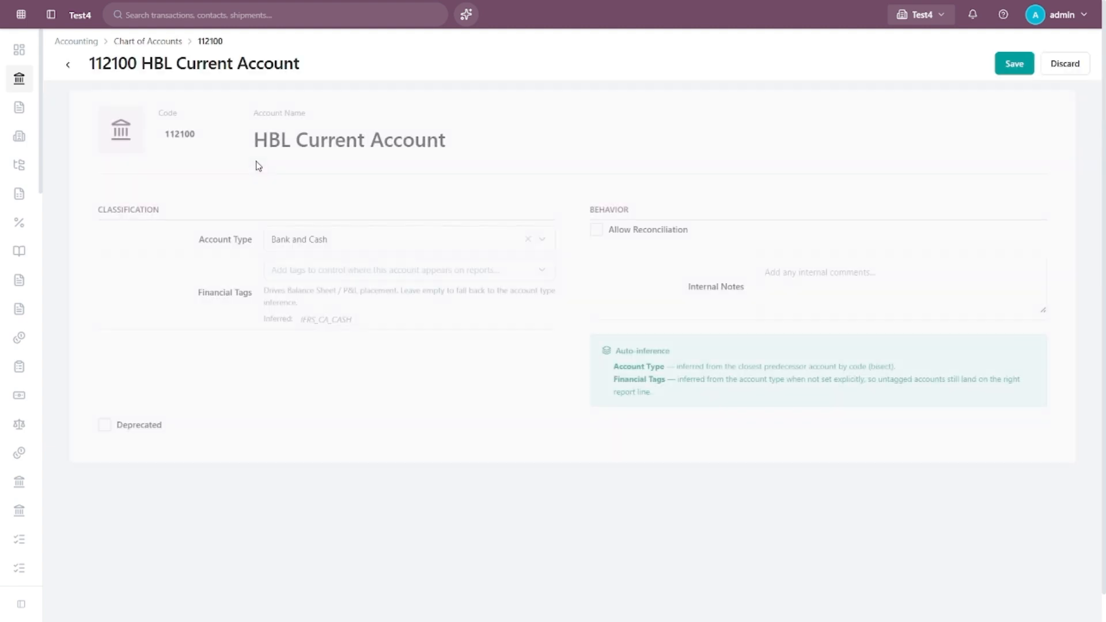
pyautogui.click(599, 238)
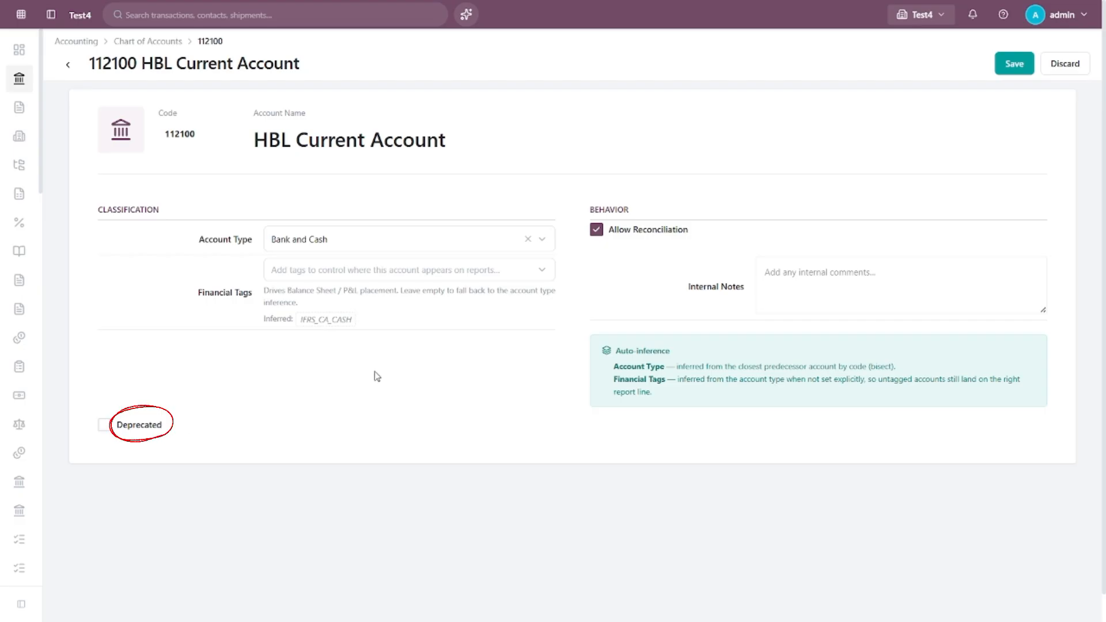
pyautogui.click(1007, 67)
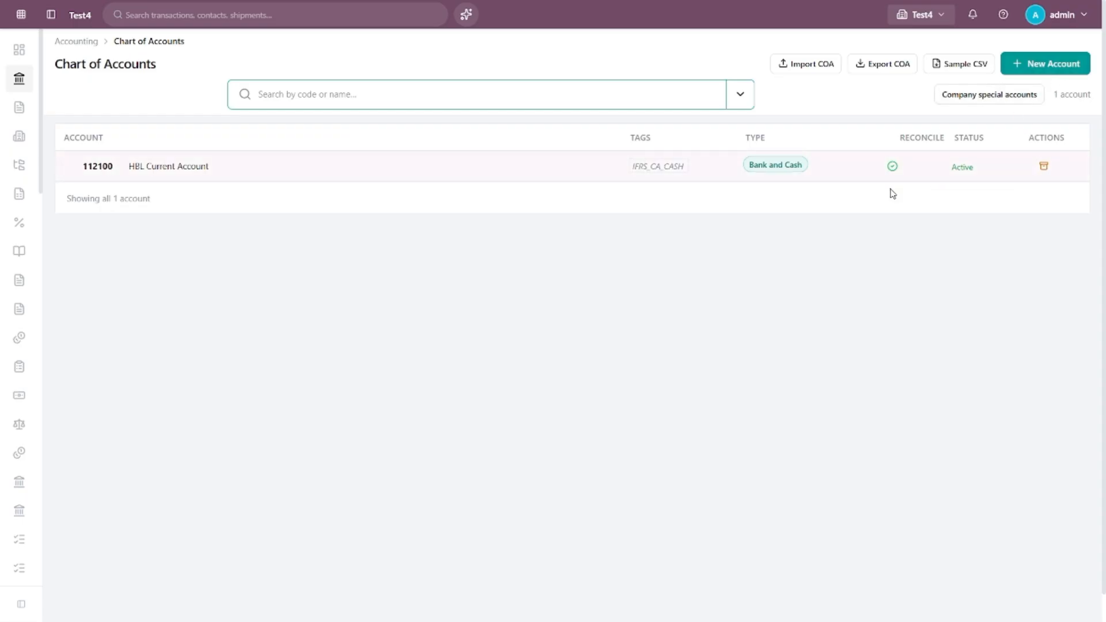
# Review the account types offered for the HBL Current Account in company Test4 and save the account
pyautogui.click(877, 168)
pyautogui.click(336, 239)
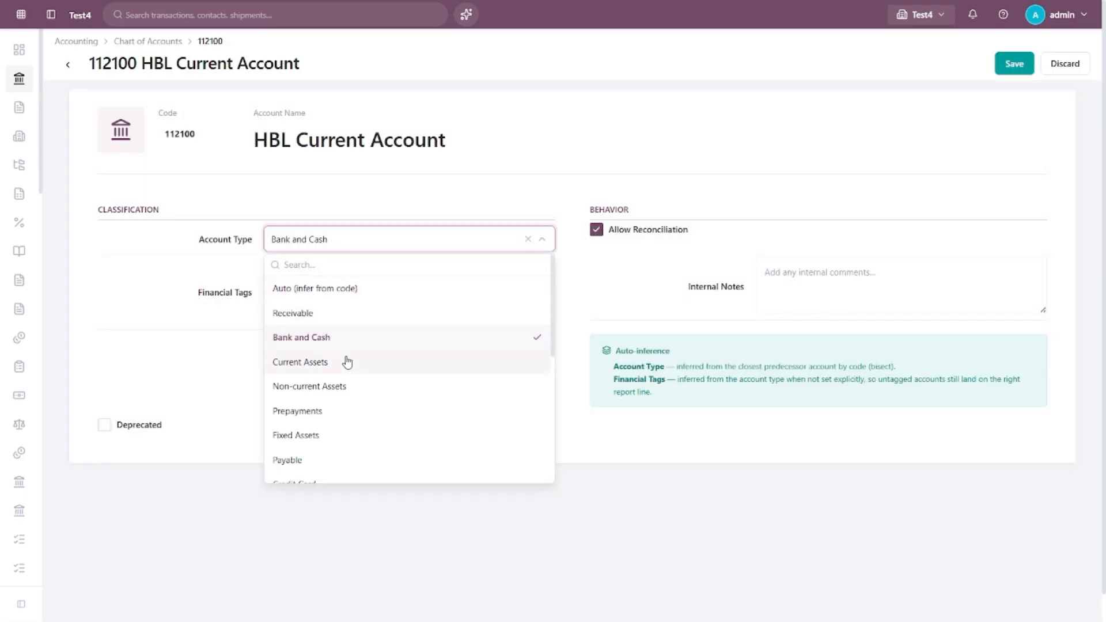
pyautogui.scroll(-1, 340, 385)
pyautogui.scroll(-2, 340, 385)
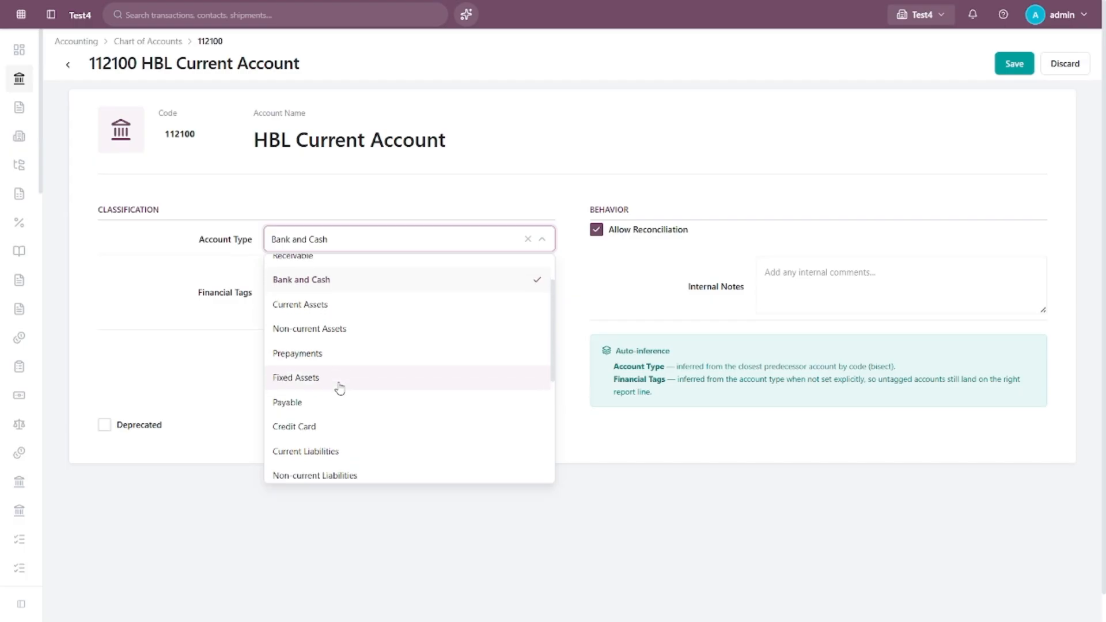
pyautogui.scroll(-5, 340, 389)
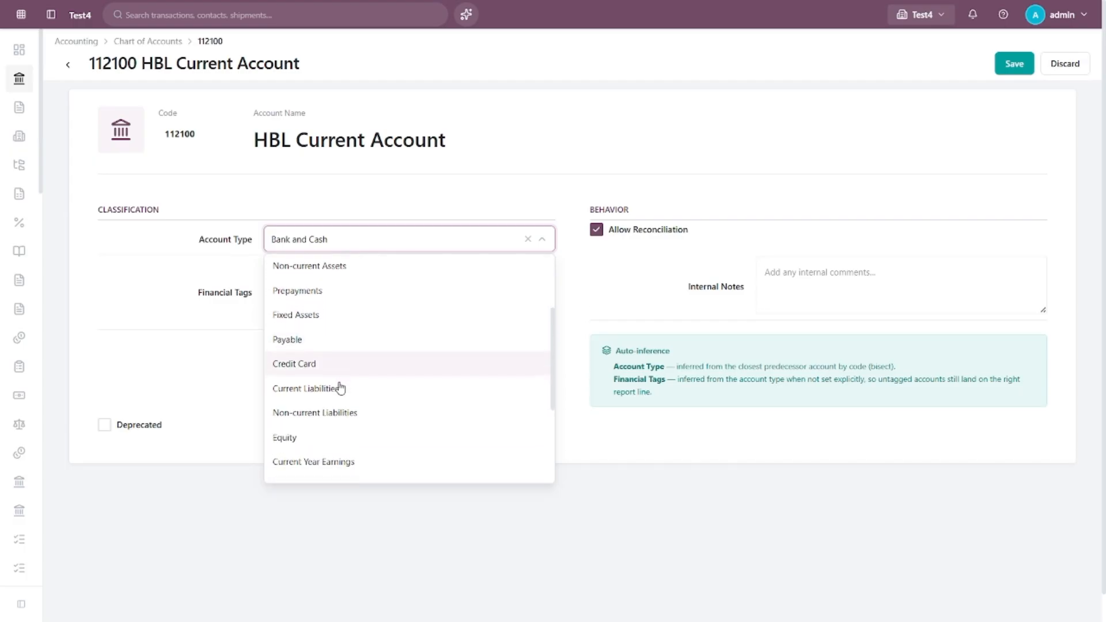
pyautogui.scroll(-5, 340, 387)
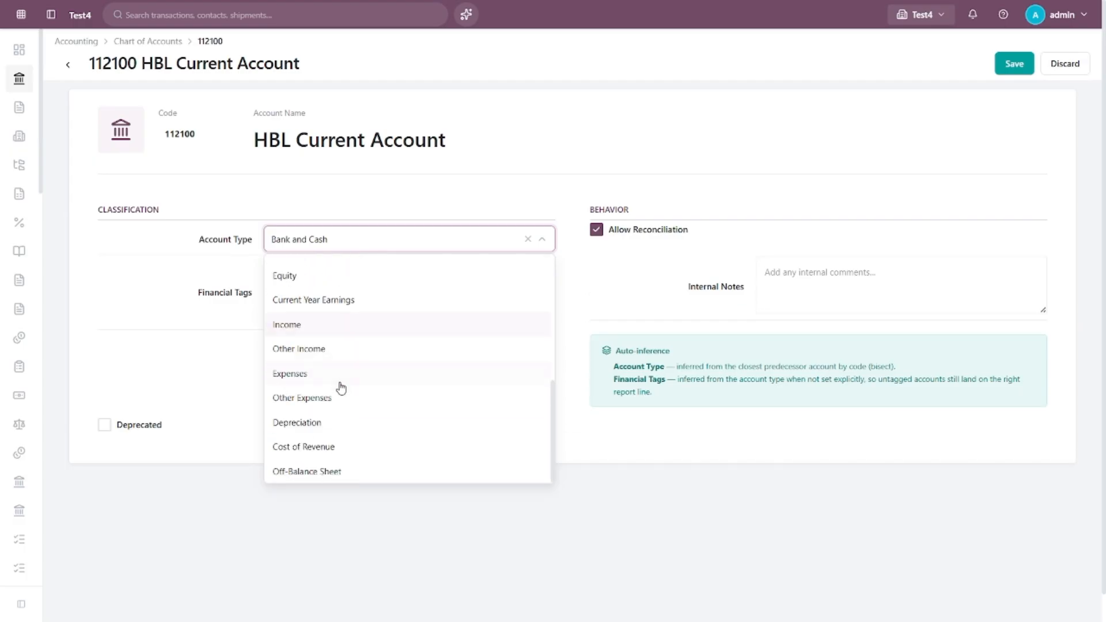
pyautogui.scroll(10, 333, 383)
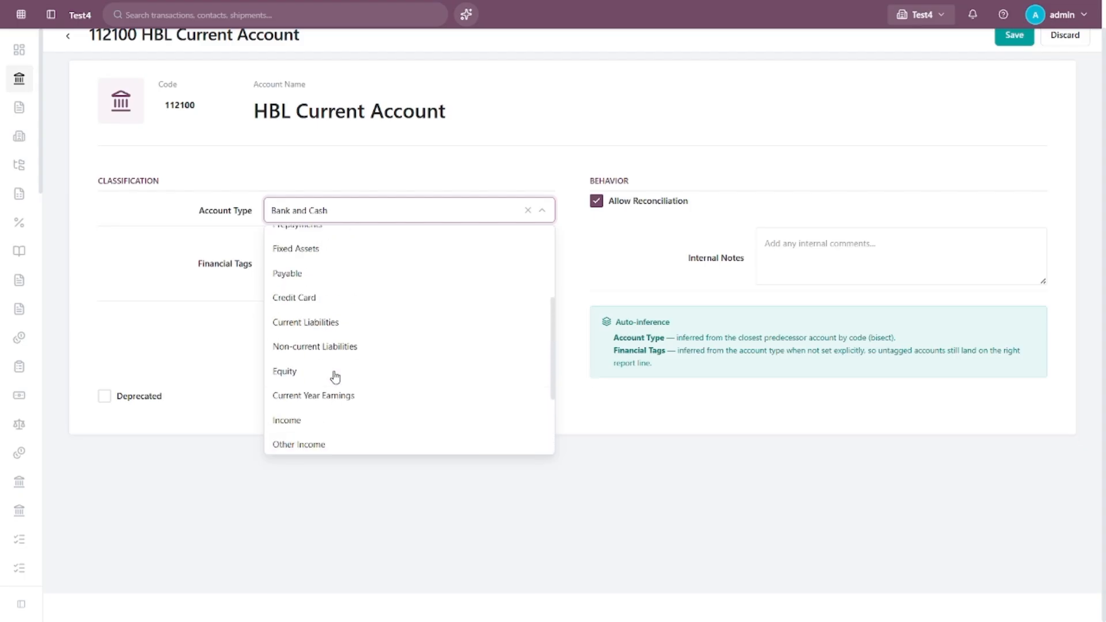
pyautogui.click(488, 150)
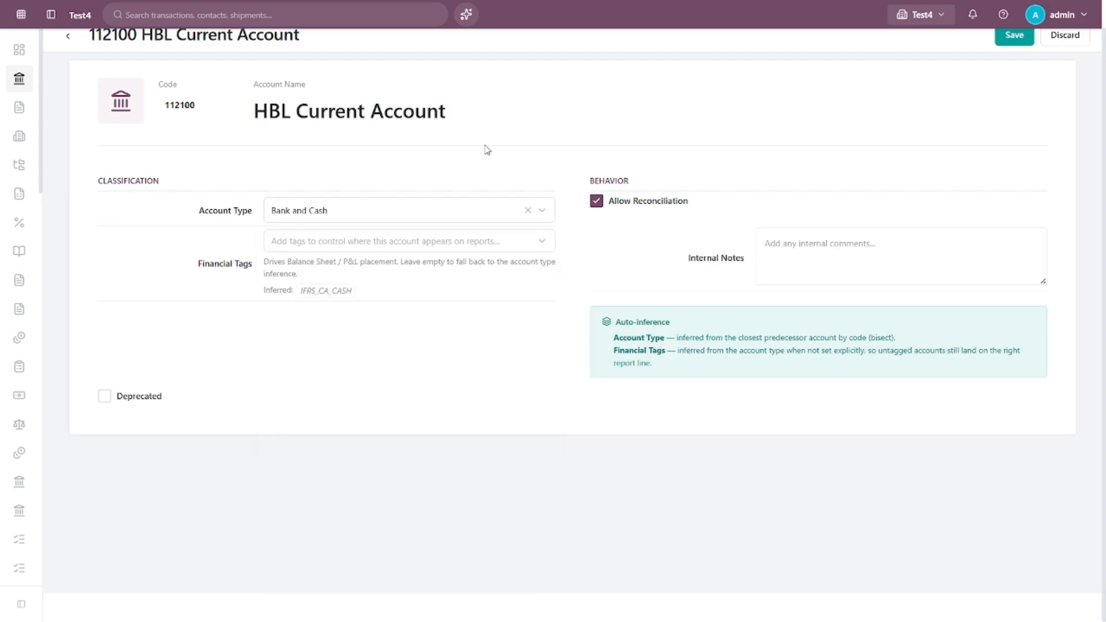
pyautogui.scroll(2, 847, 101)
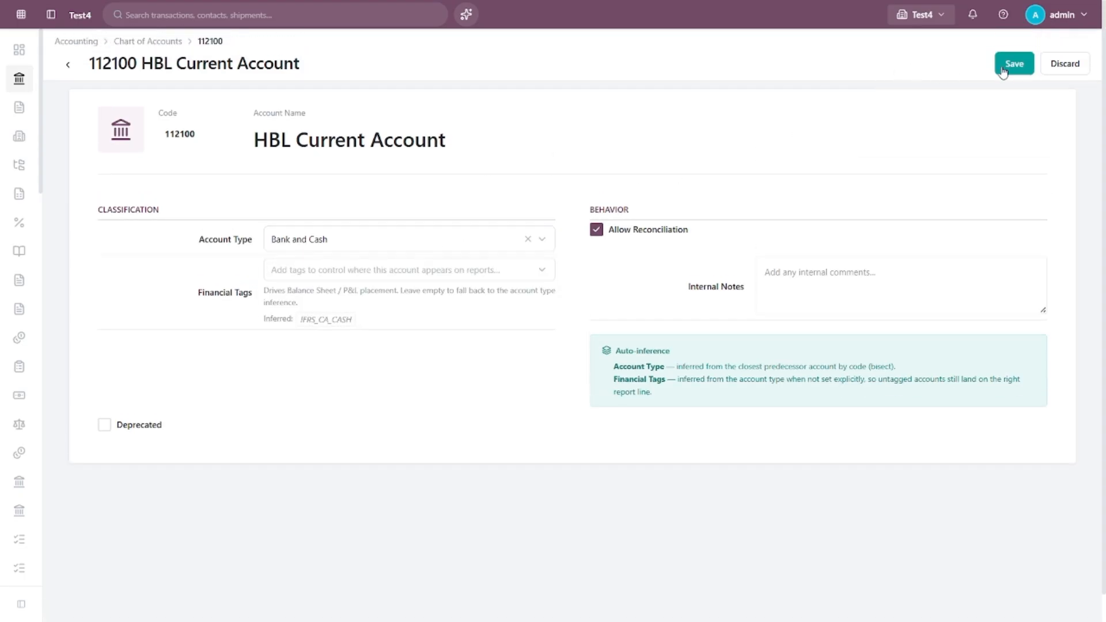
pyautogui.click(1004, 65)
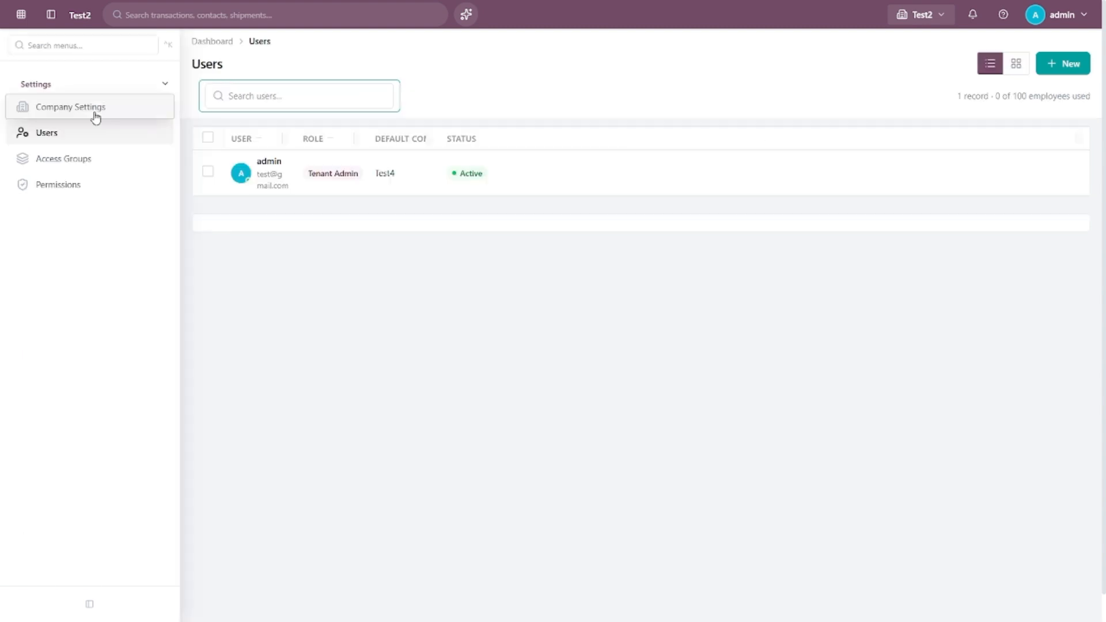
# Open the company settings of Test2 and set the default inventory asset account to 114000 — Raw Materials Inventory
pyautogui.click(94, 113)
pyautogui.click(373, 237)
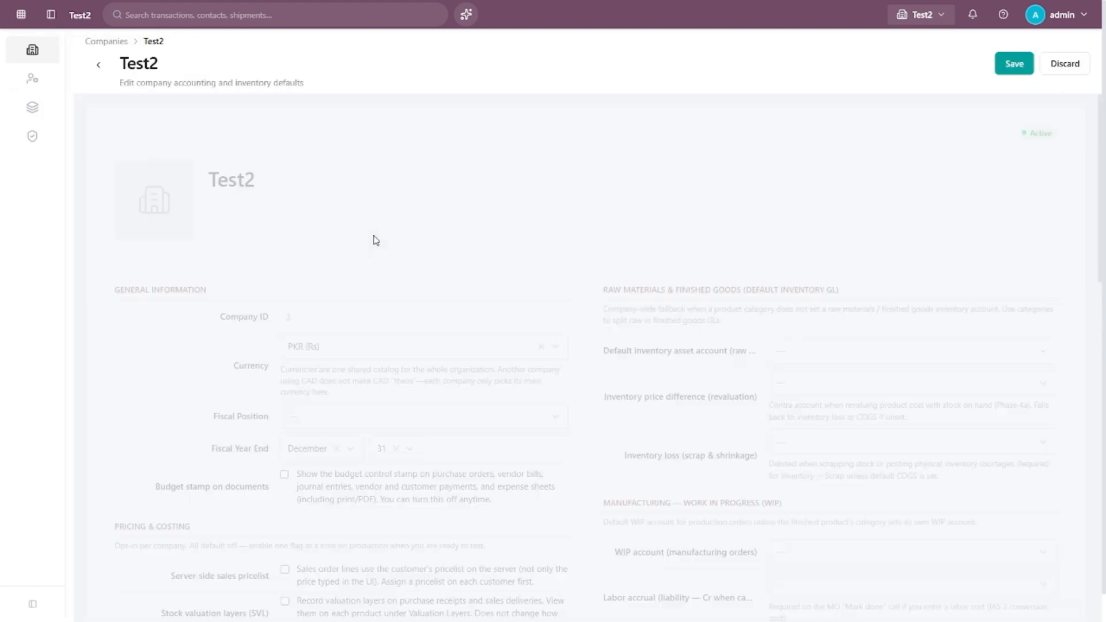
pyautogui.scroll(-2, 435, 327)
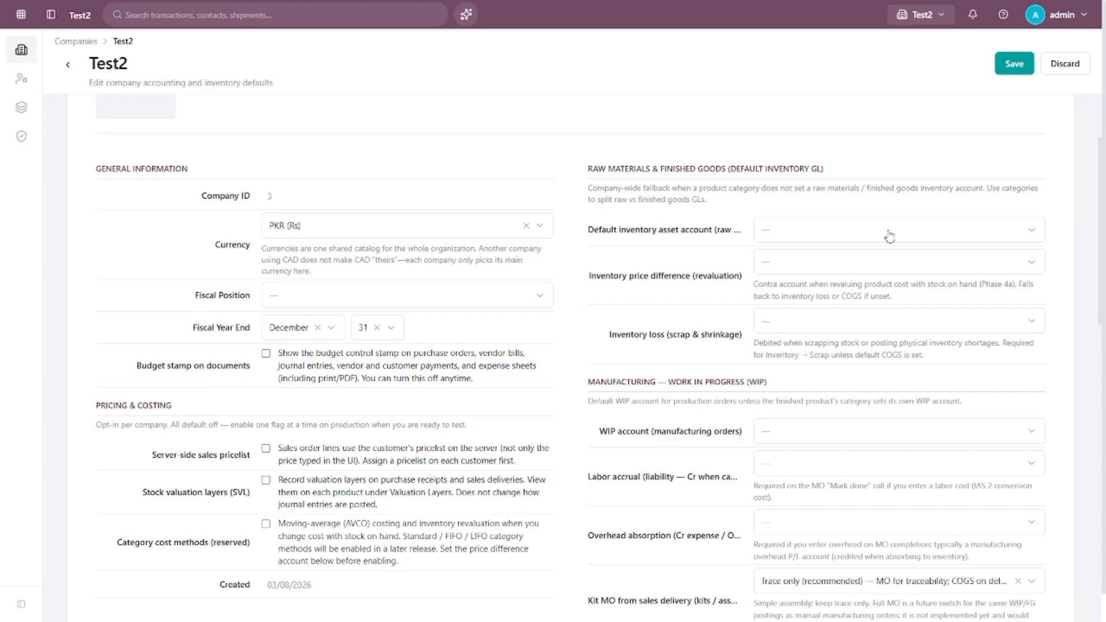
pyautogui.scroll(-1, 889, 236)
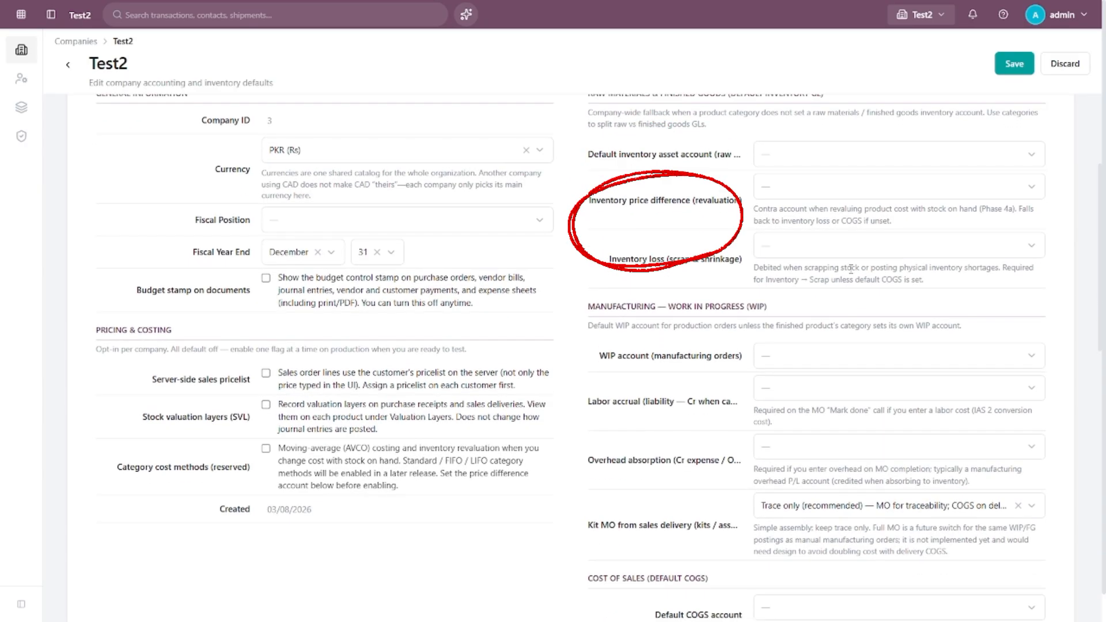
pyautogui.scroll(1, 851, 269)
pyautogui.click(852, 220)
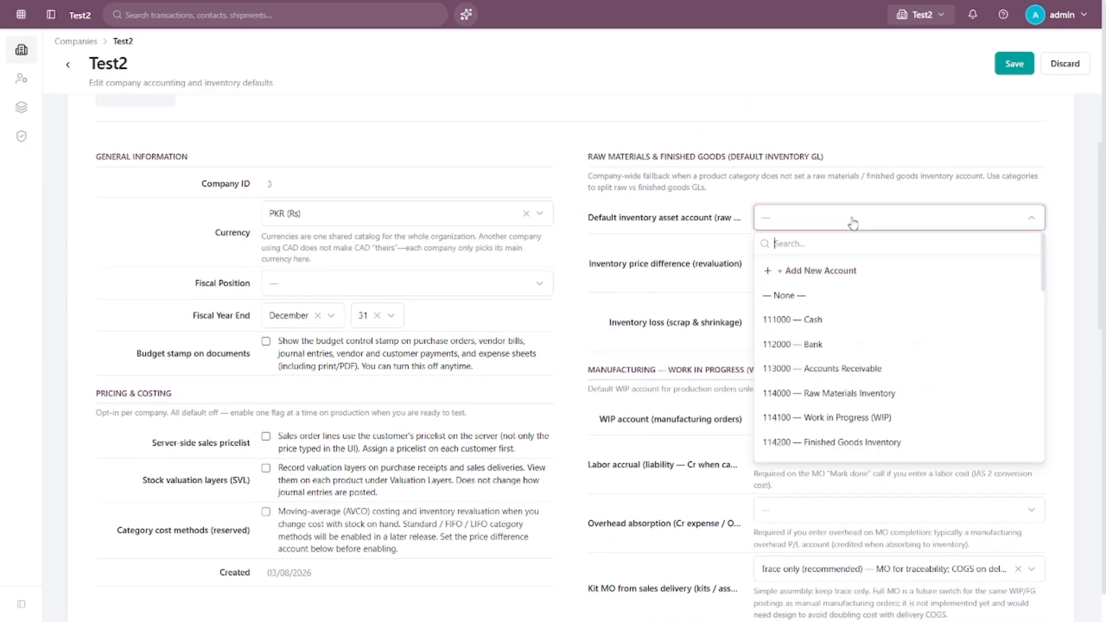
pyautogui.click(882, 372)
pyautogui.click(894, 224)
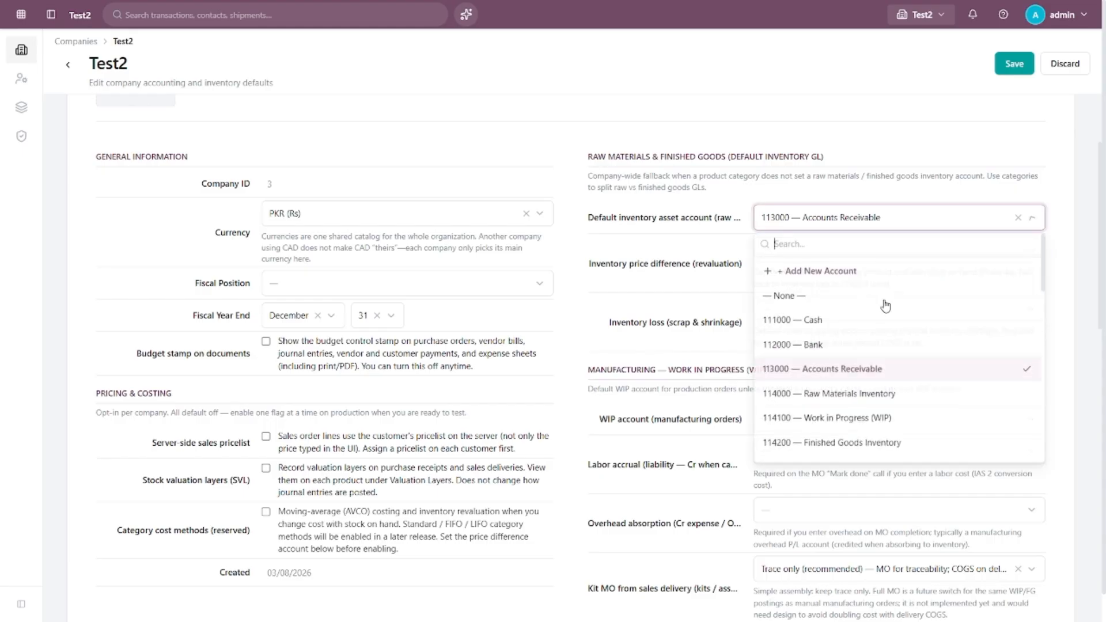
pyautogui.click(892, 394)
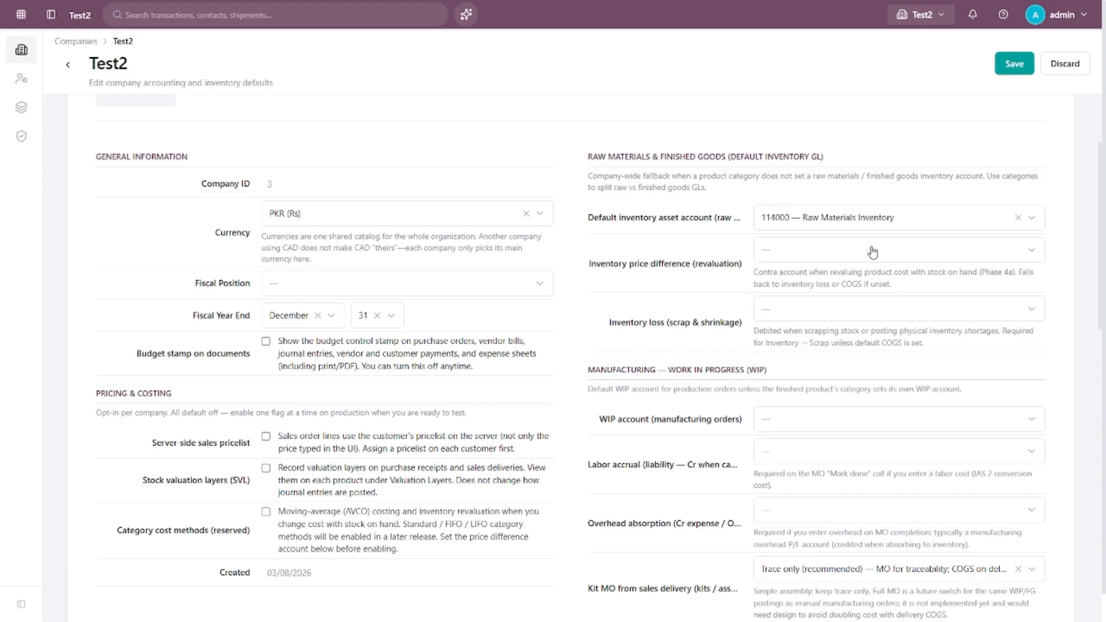
# Look through Test2's remaining default account settings, from manufacturing and cost of sales to the special / contra accounts
pyautogui.scroll(-1, 871, 259)
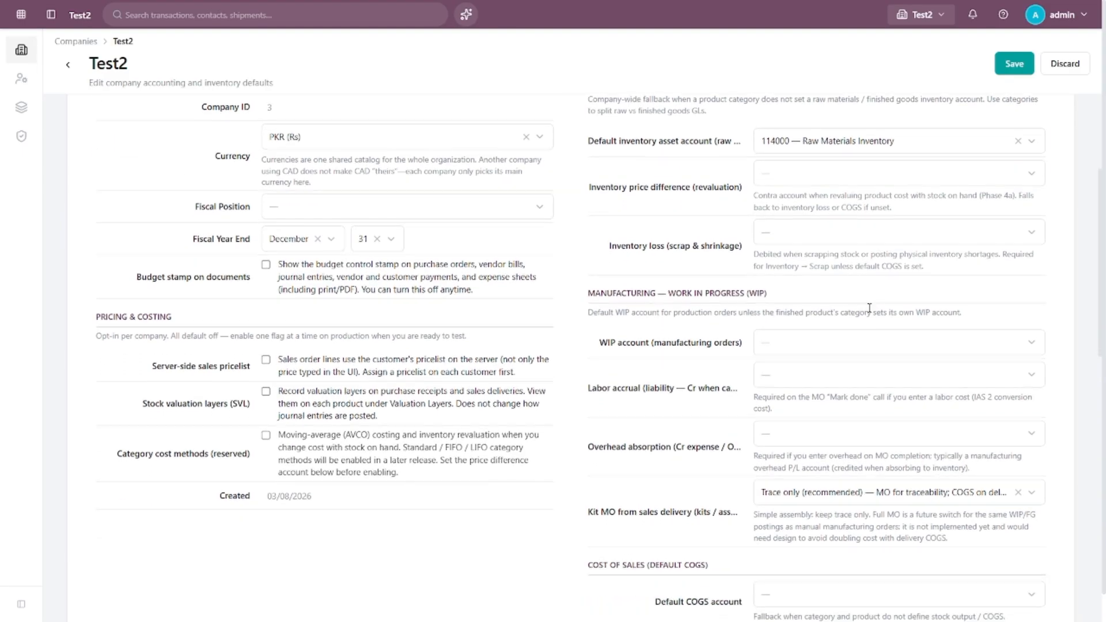
pyautogui.scroll(-3, 869, 307)
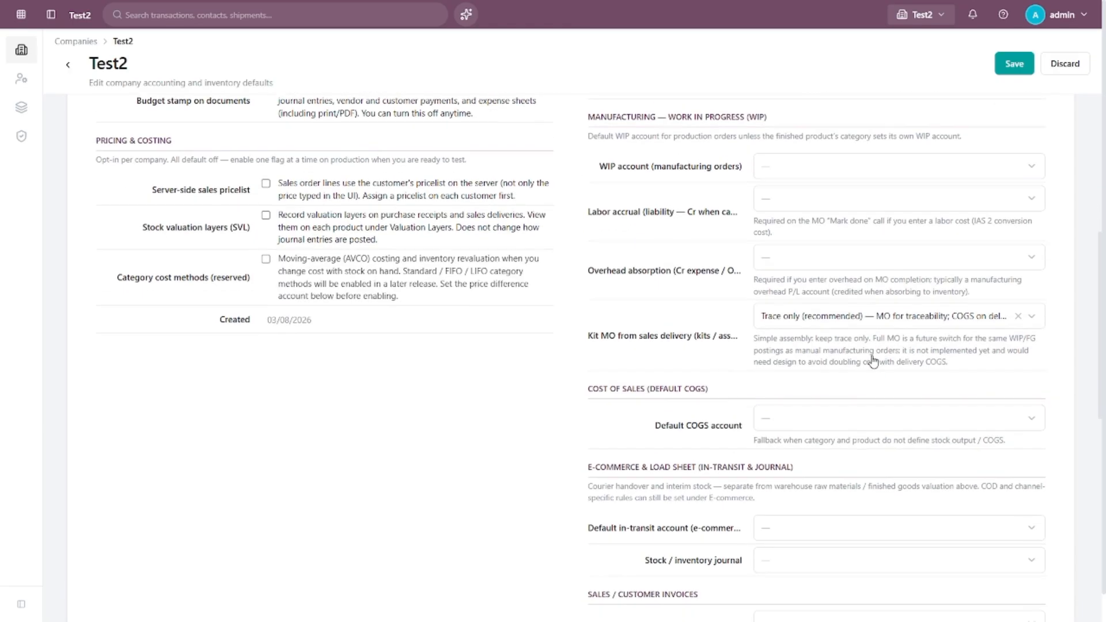
pyautogui.scroll(-6, 872, 360)
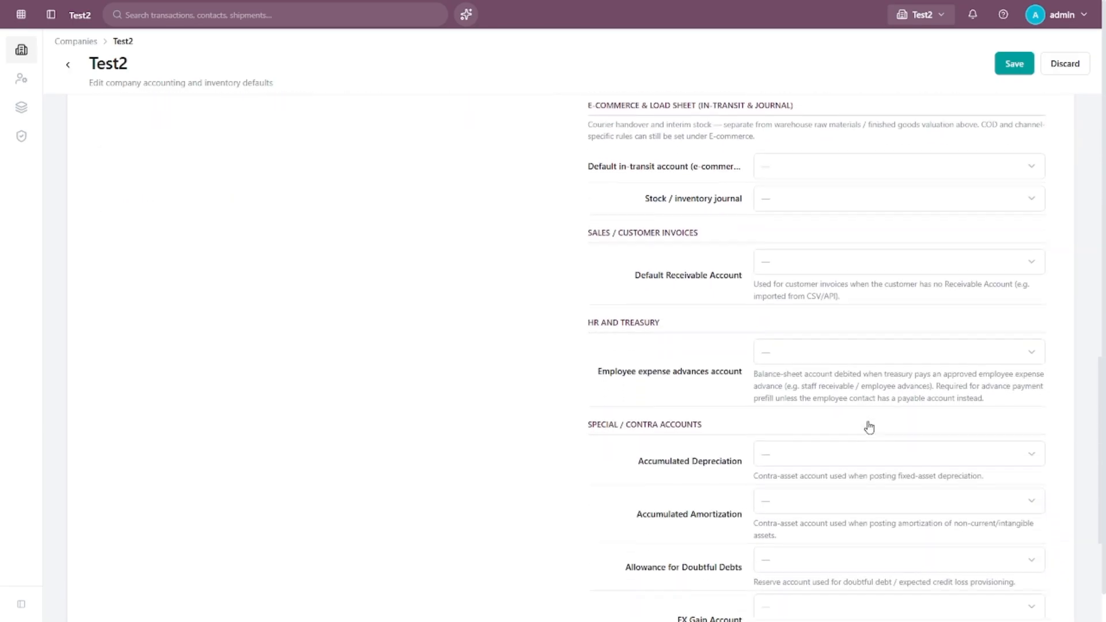
pyautogui.scroll(-4, 869, 427)
pyautogui.scroll(1, 869, 403)
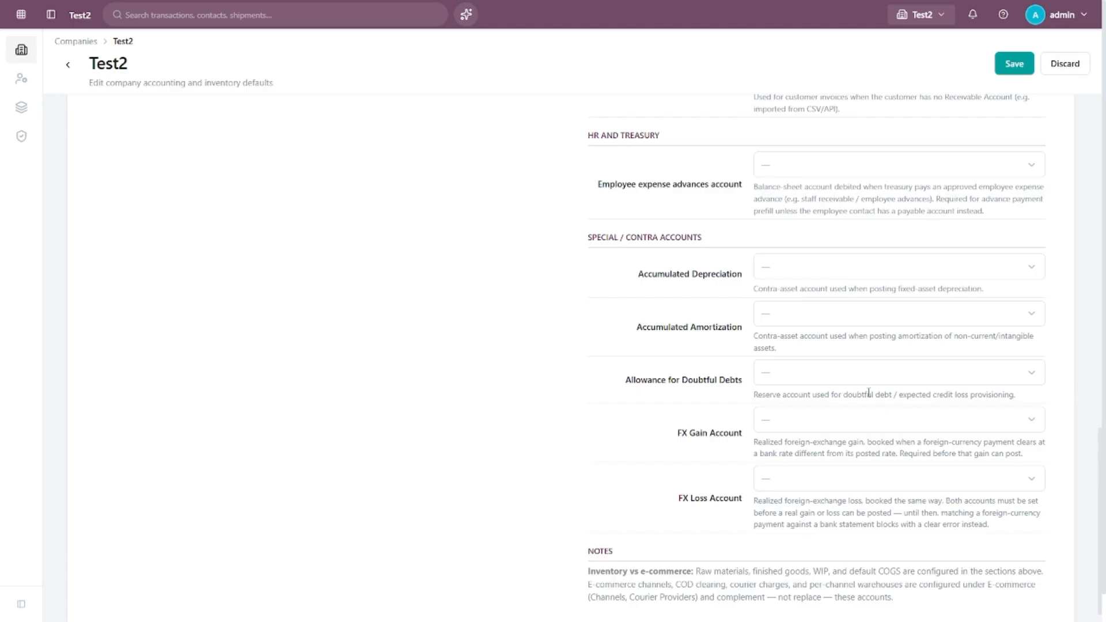
pyautogui.scroll(4, 868, 393)
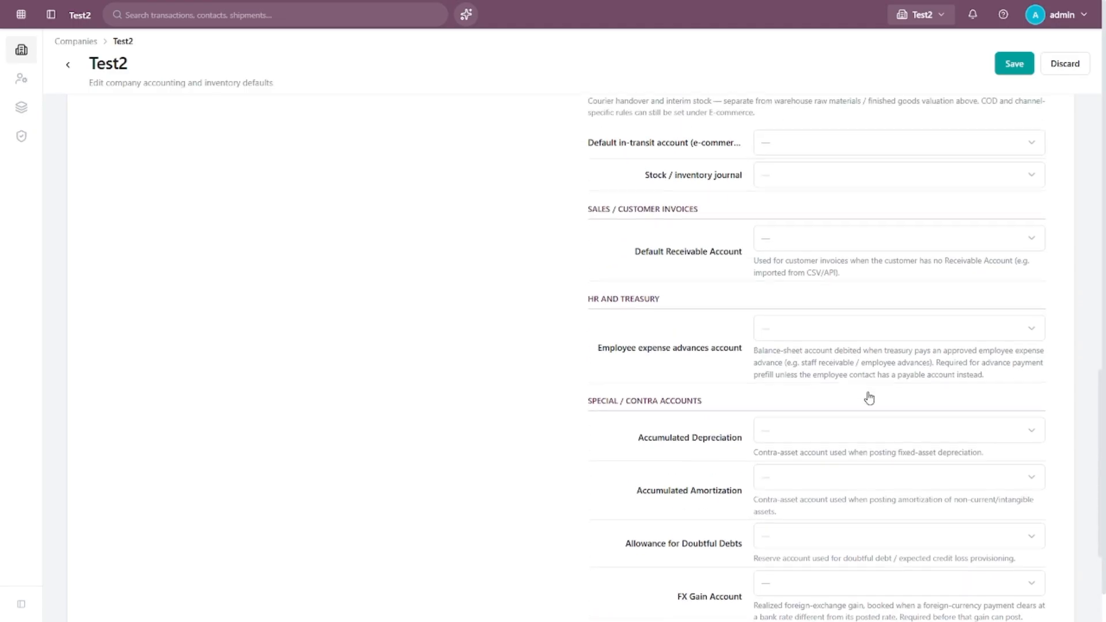
pyautogui.scroll(2, 869, 397)
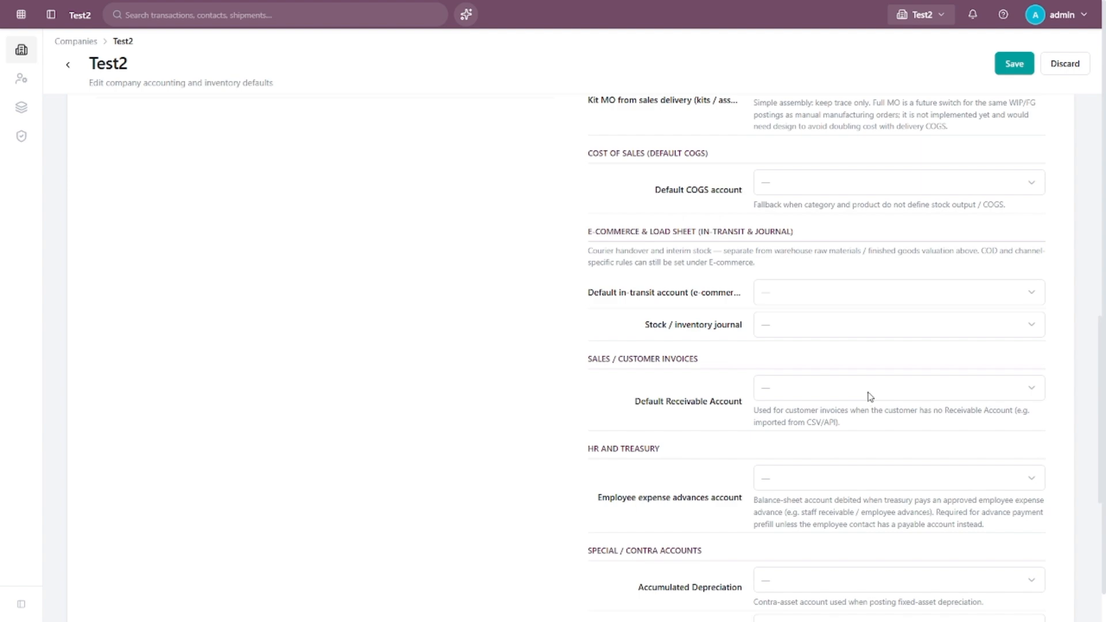
# Check the accounts offered as Default Receivable Account for customer invoices and save the company settings
pyautogui.click(931, 389)
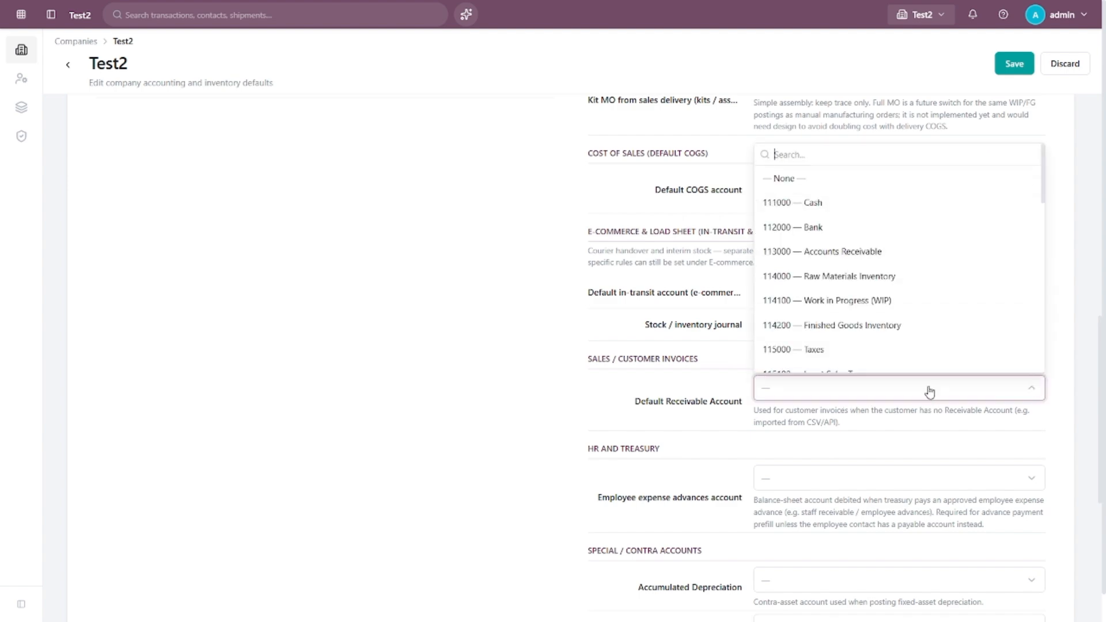
pyautogui.scroll(-3, 914, 339)
pyautogui.scroll(3, 914, 338)
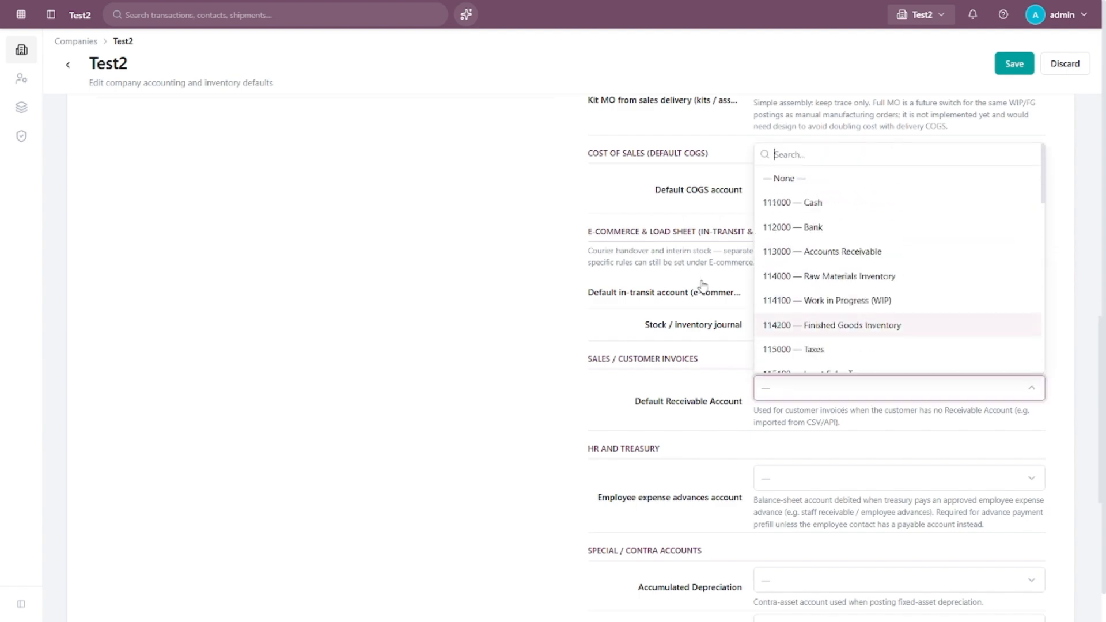
pyautogui.scroll(10, 701, 285)
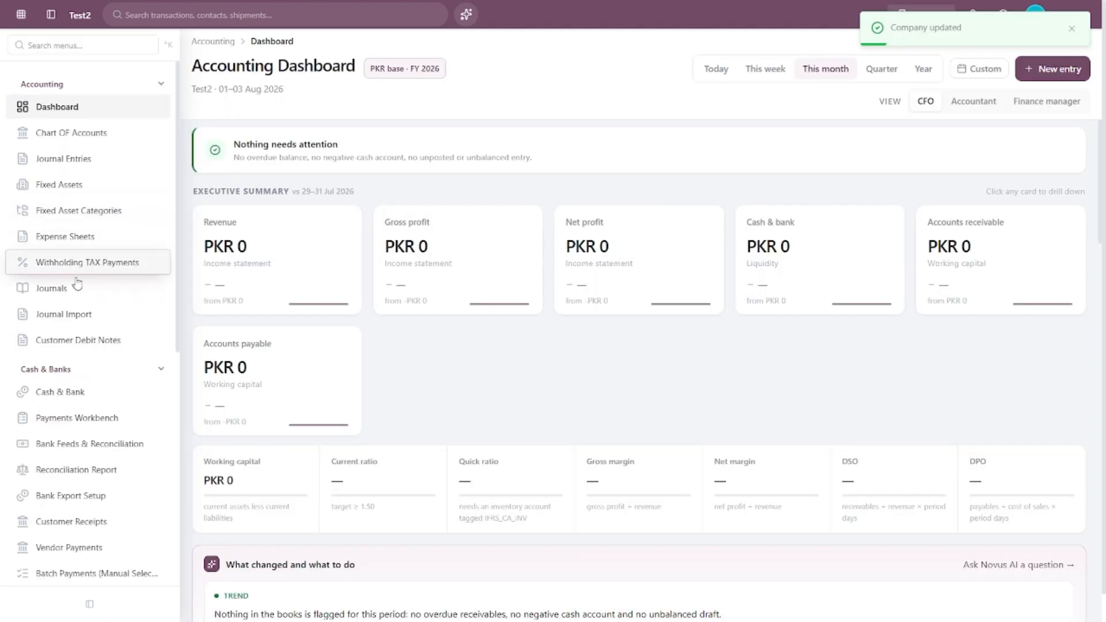
# Create the default journals for company Test2 in Accounting
pyautogui.click(79, 287)
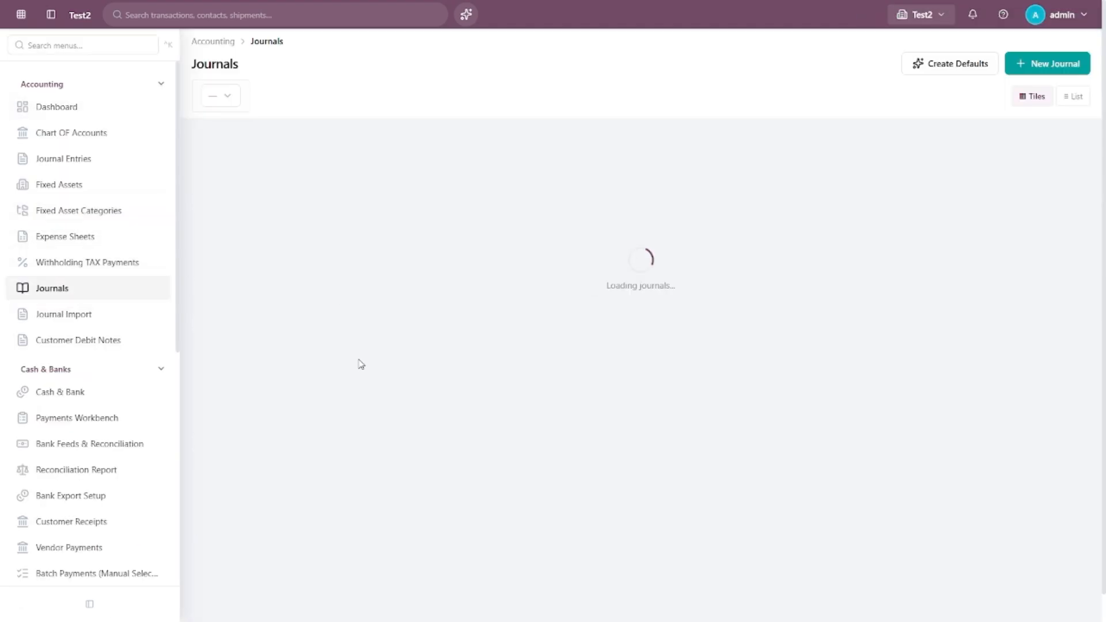
pyautogui.click(553, 318)
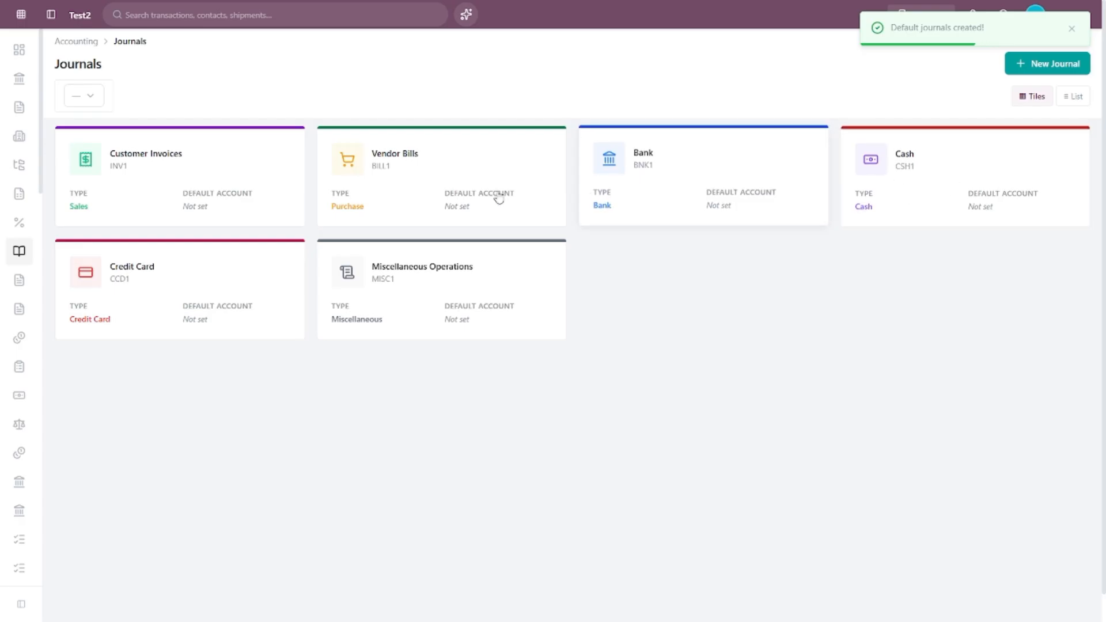
# Return to the module overview, choose Test2 as the active company and open its chart of accounts
pyautogui.click(20, 14)
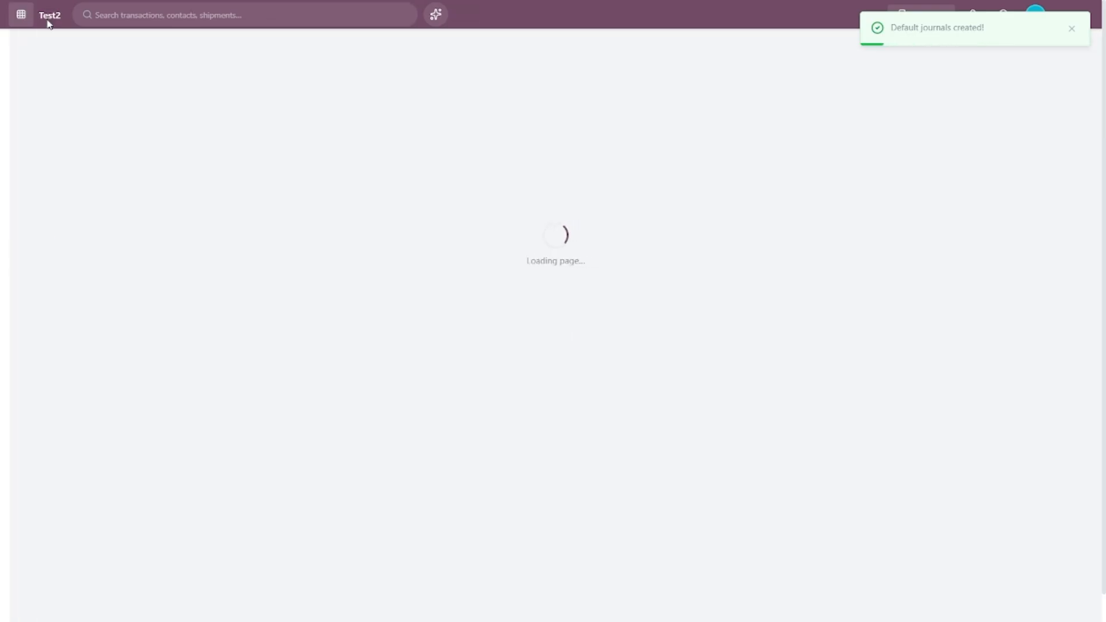
pyautogui.click(907, 16)
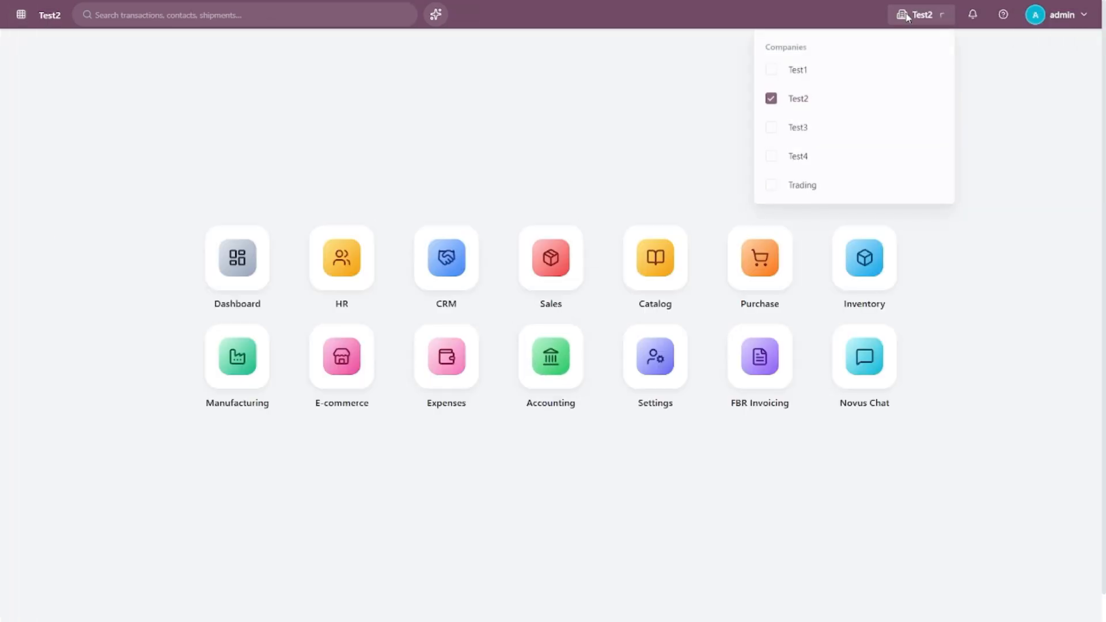
pyautogui.click(854, 98)
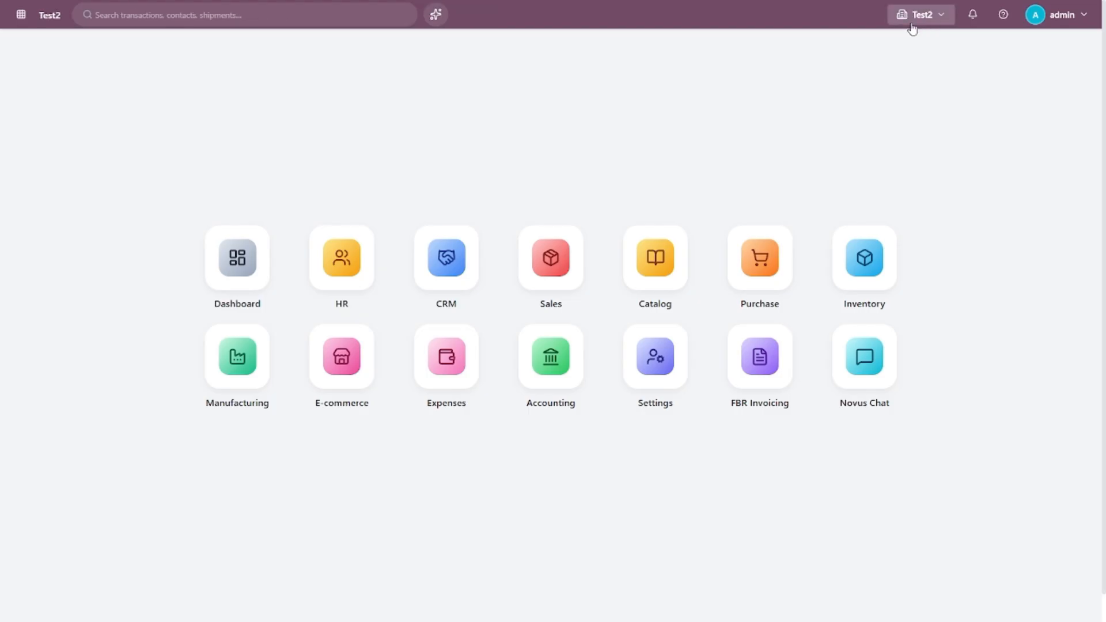
pyautogui.click(548, 382)
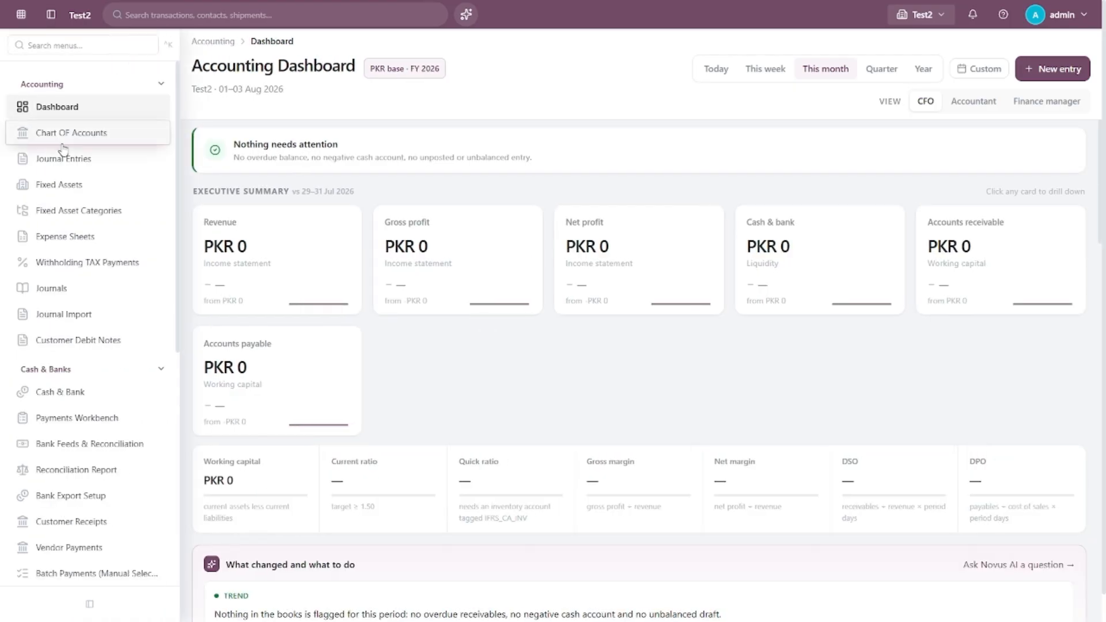
pyautogui.click(64, 134)
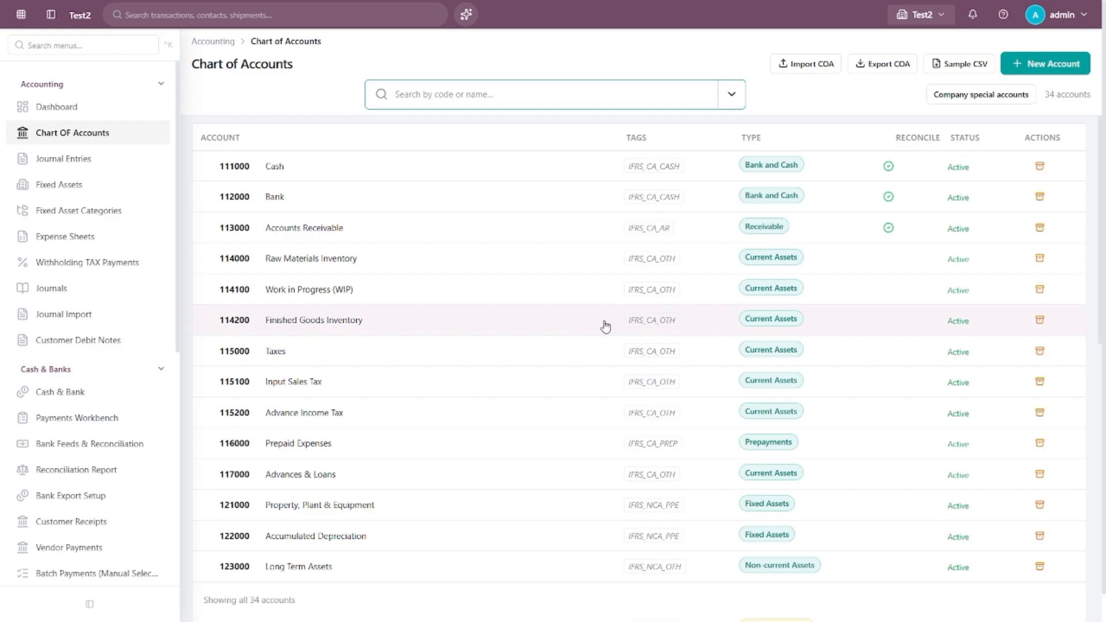
pyautogui.click(303, 92)
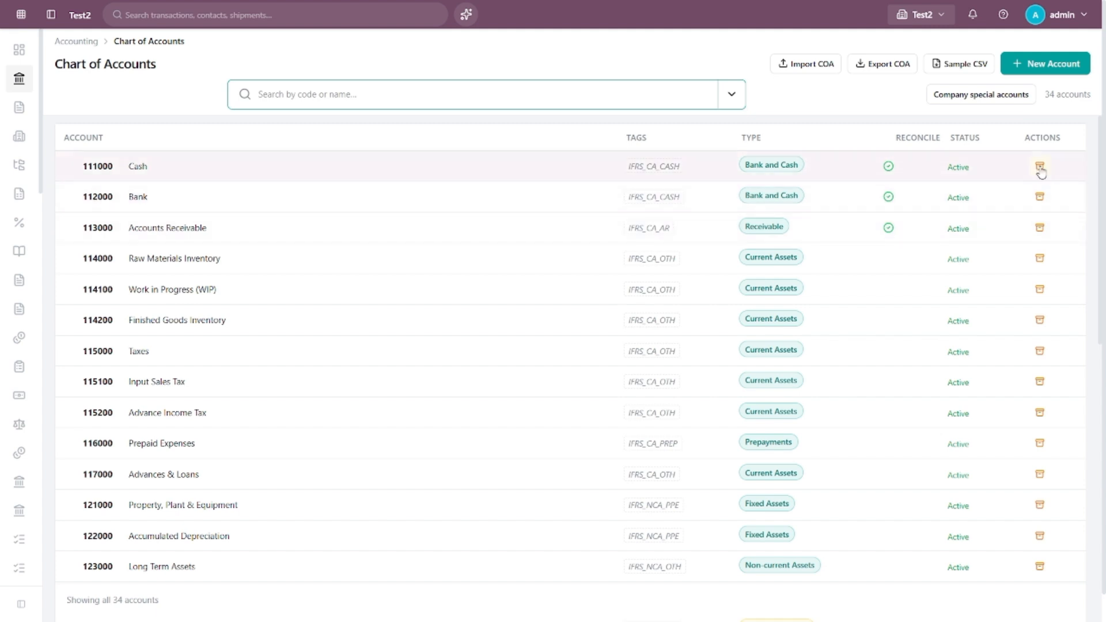
pyautogui.click(808, 69)
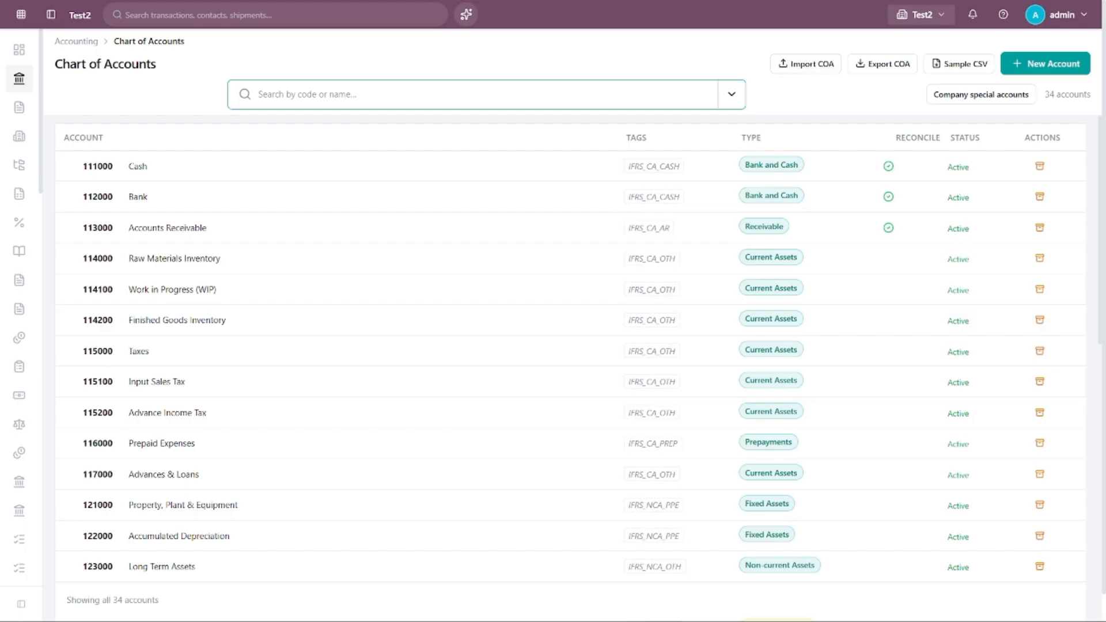